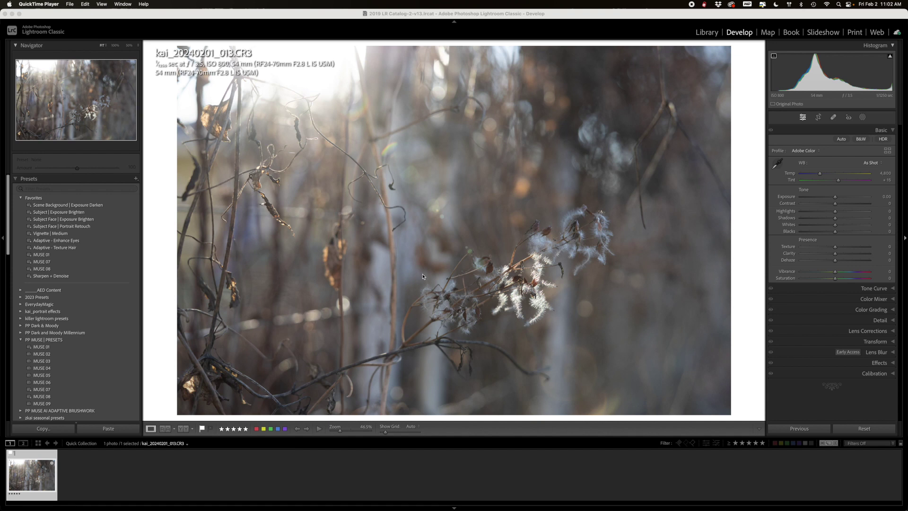
Apply the MUSE 01 preset at an amount of 64 and warm the white balance temperature to 4,963
click(41, 255)
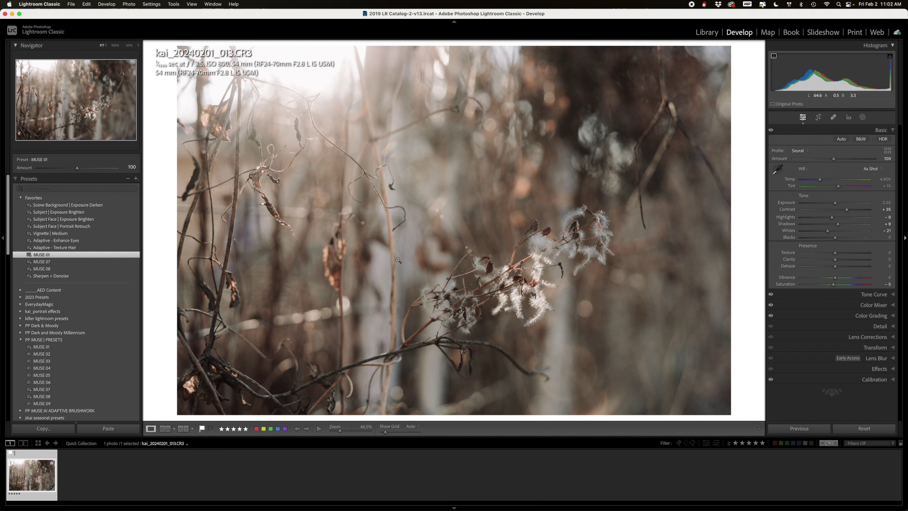
click(59, 169)
drag(59, 169, 63, 171)
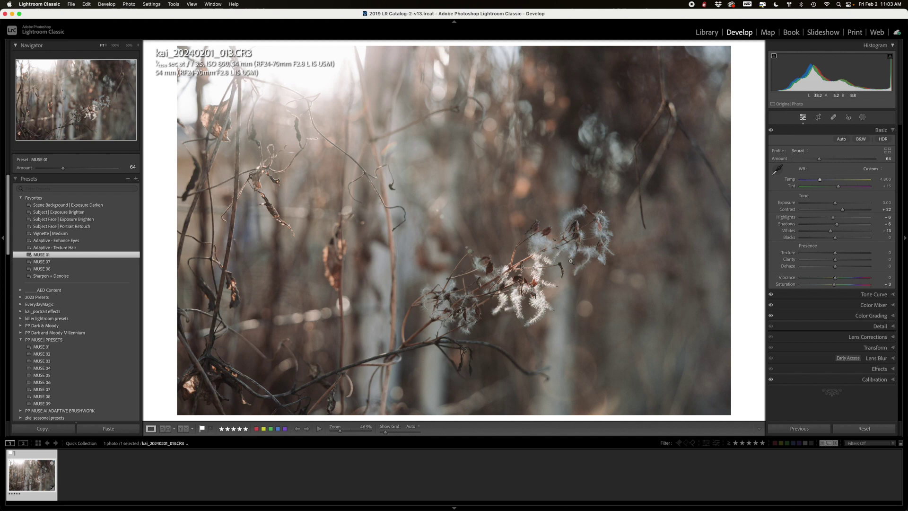
drag(820, 180, 822, 182)
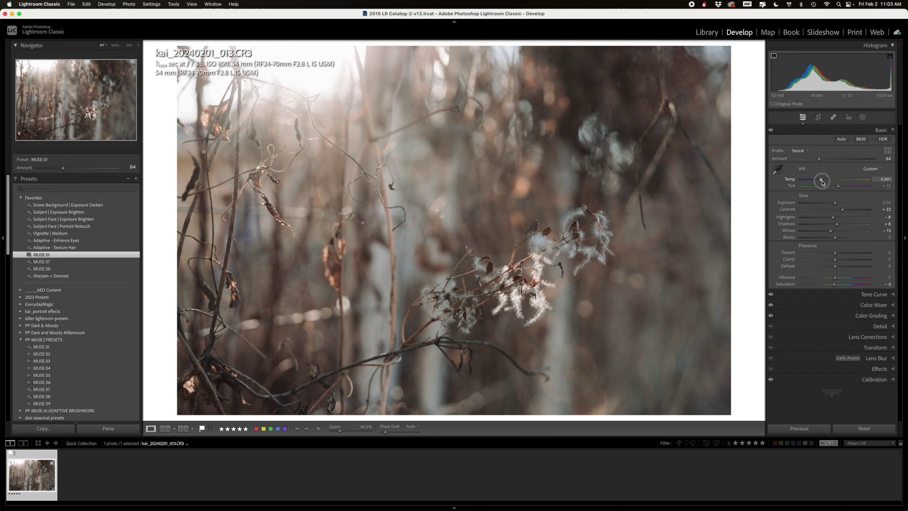
drag(821, 183, 822, 182)
Crop the photo slightly tighter at its original aspect ratio, trimming the upper and side edges and placing the seed heads near a thirds intersection
click(819, 122)
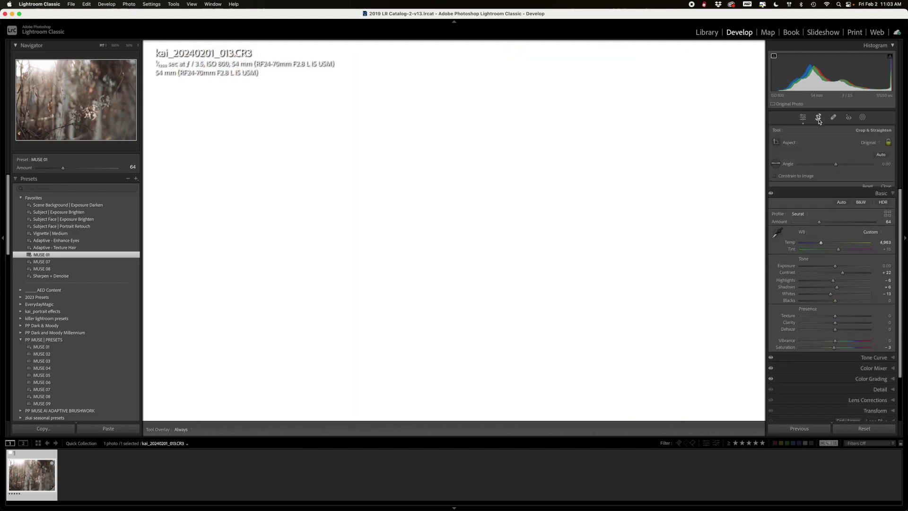
drag(728, 48, 704, 93)
drag(527, 279, 519, 279)
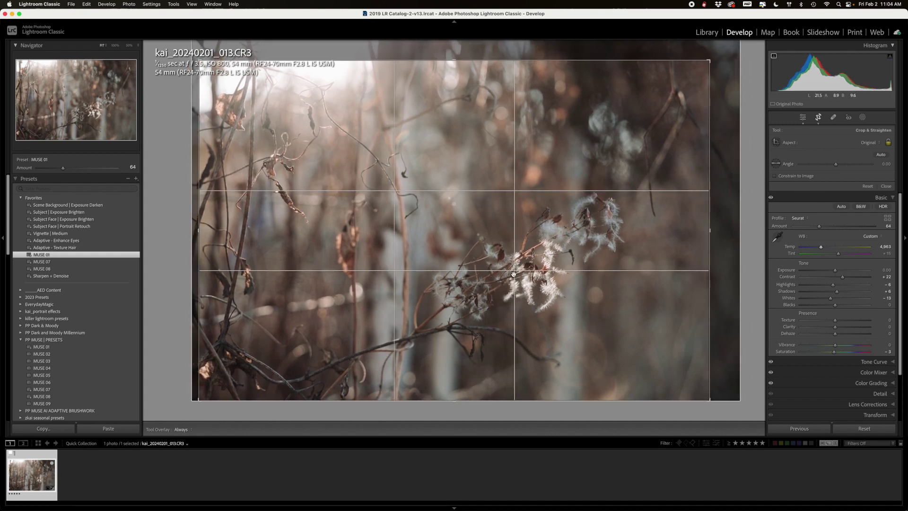
drag(517, 273, 495, 242)
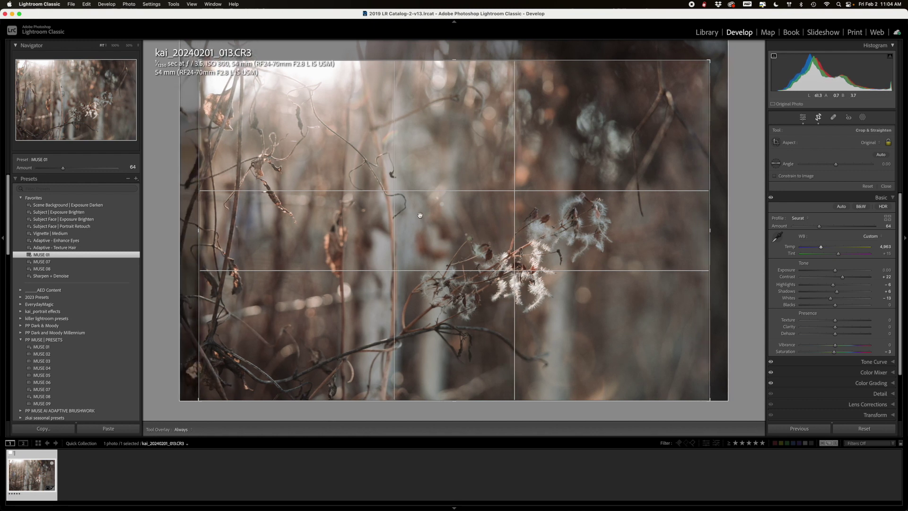
drag(457, 59, 456, 62)
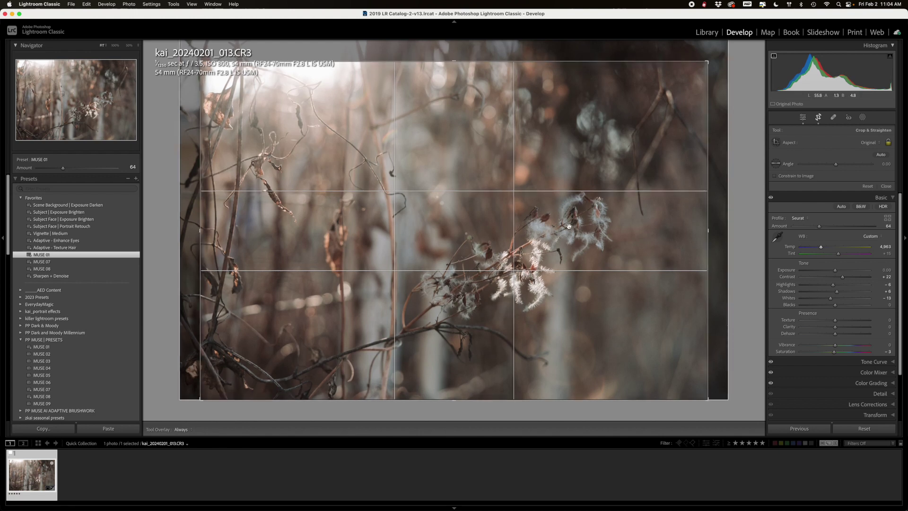
drag(569, 227, 564, 227)
key(Return)
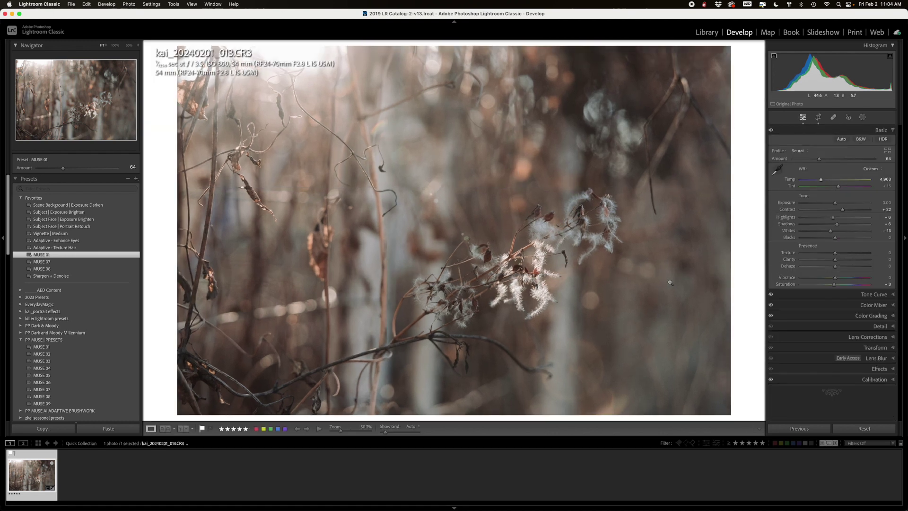
Set Texture to +10 and Clarity to +12, and apply the Vignette | Medium preset
drag(834, 252, 839, 259)
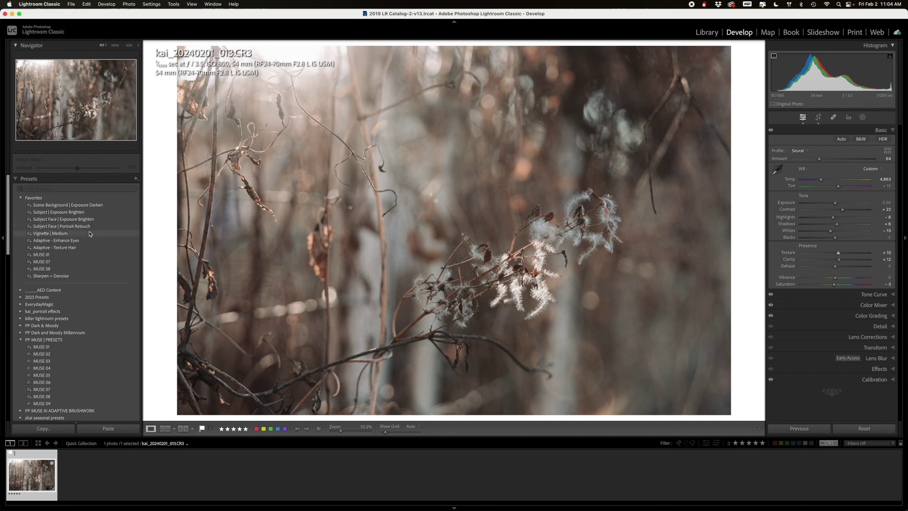
click(59, 234)
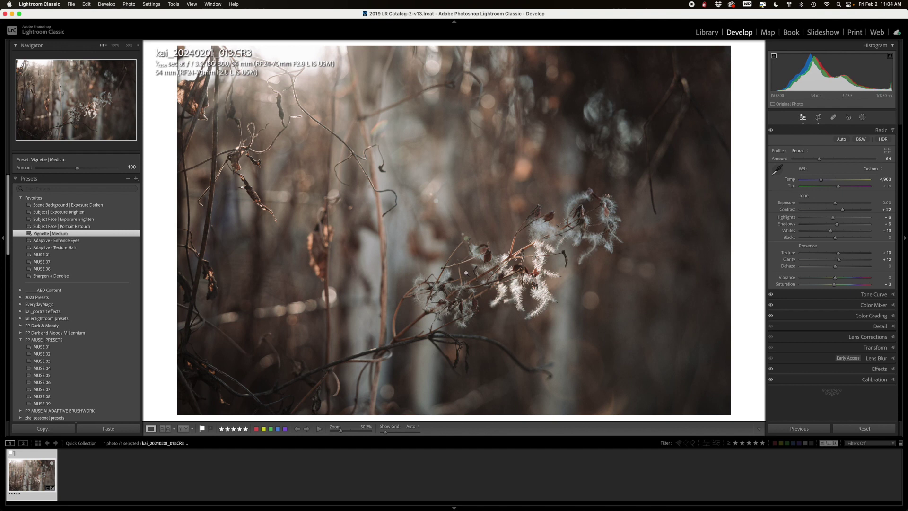
Set the post-crop vignette amount to -20 and its feather to 82
click(878, 368)
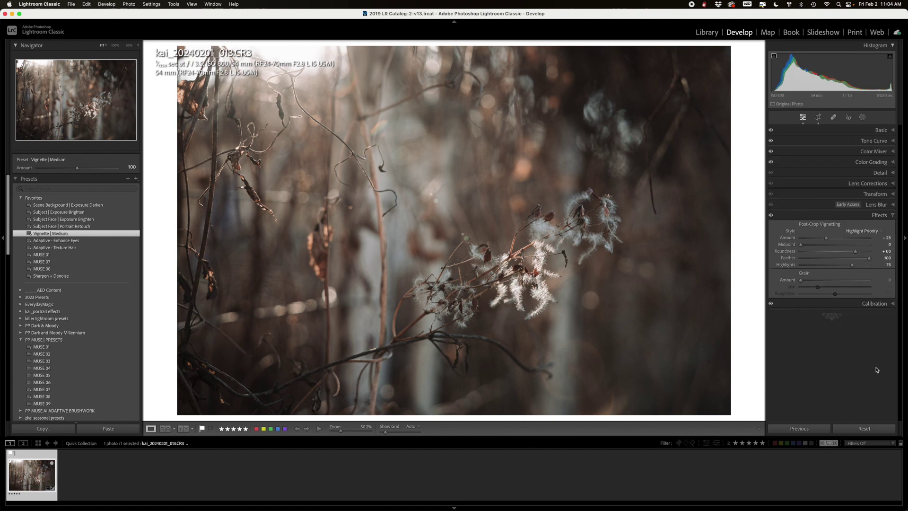
drag(826, 238, 828, 238)
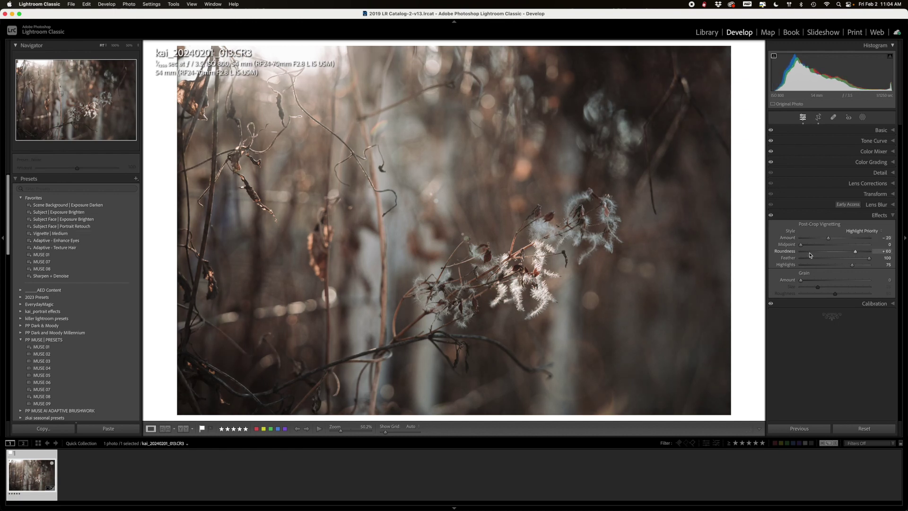
click(868, 258)
drag(869, 258, 799, 259)
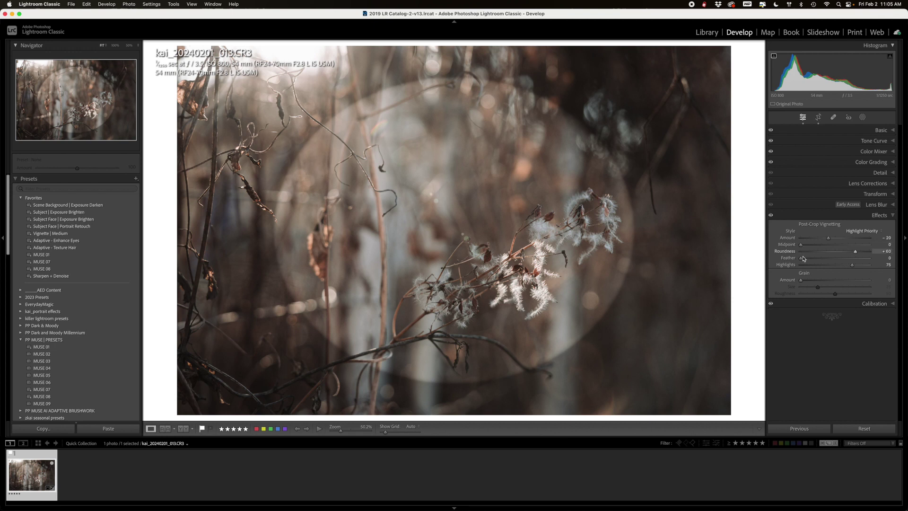
drag(800, 259, 857, 260)
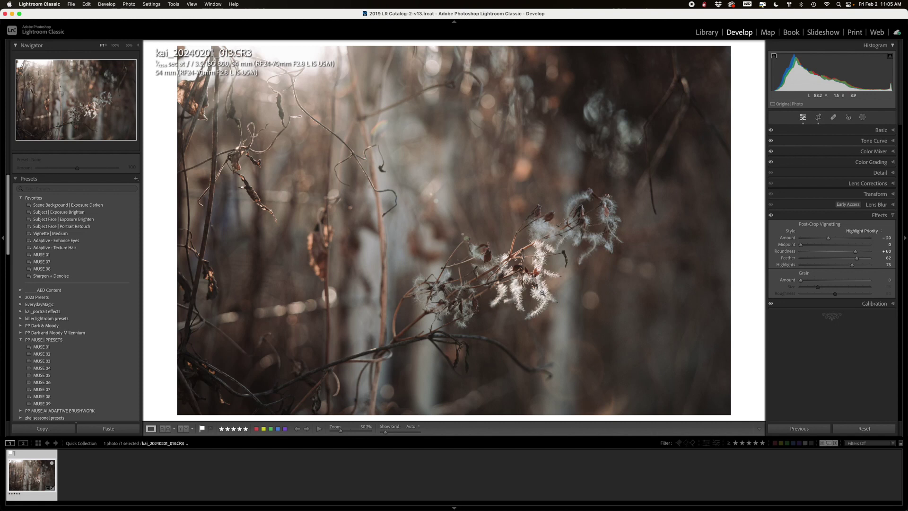
click(893, 217)
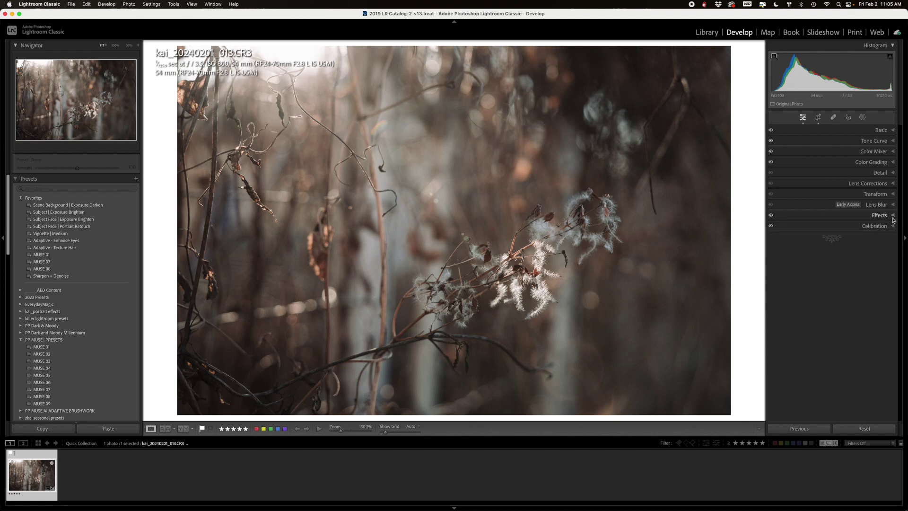
Set the sharpening amount to 122 and masking to 74 so mainly the branches and seed heads are sharpened
click(893, 173)
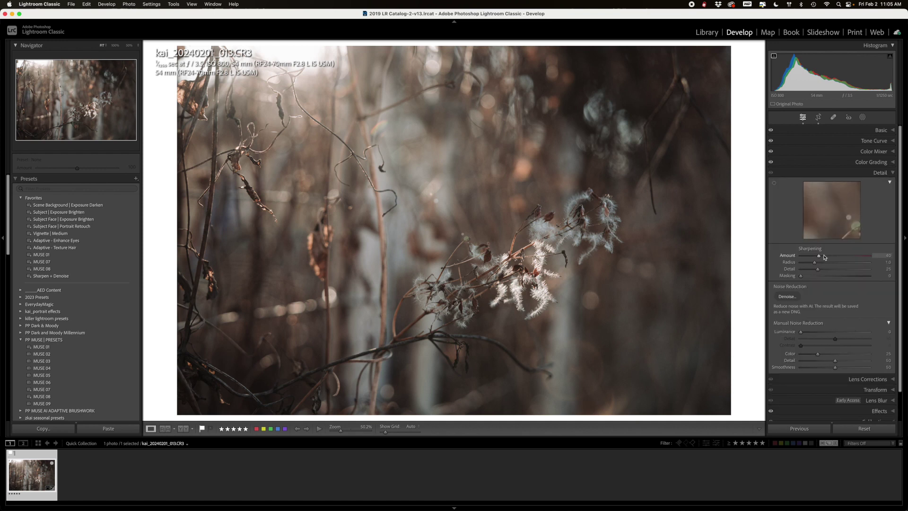
drag(820, 257, 857, 256)
drag(802, 277, 848, 278)
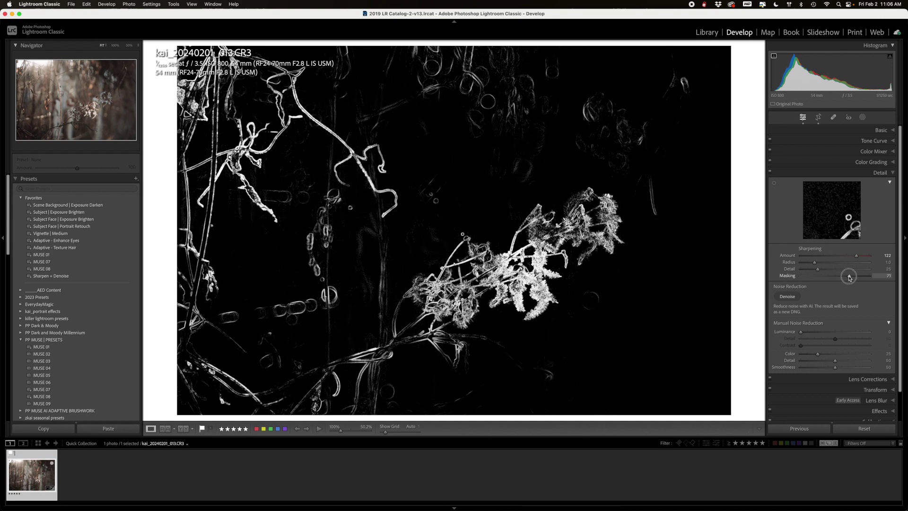
drag(848, 278, 851, 277)
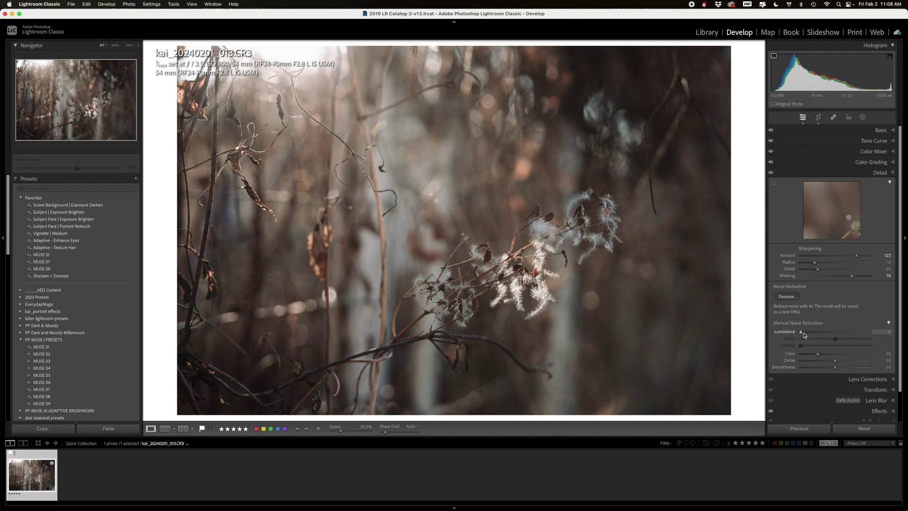
Run AI Denoise at a reduced amount and create the enhanced DNG stacked with the original
click(786, 297)
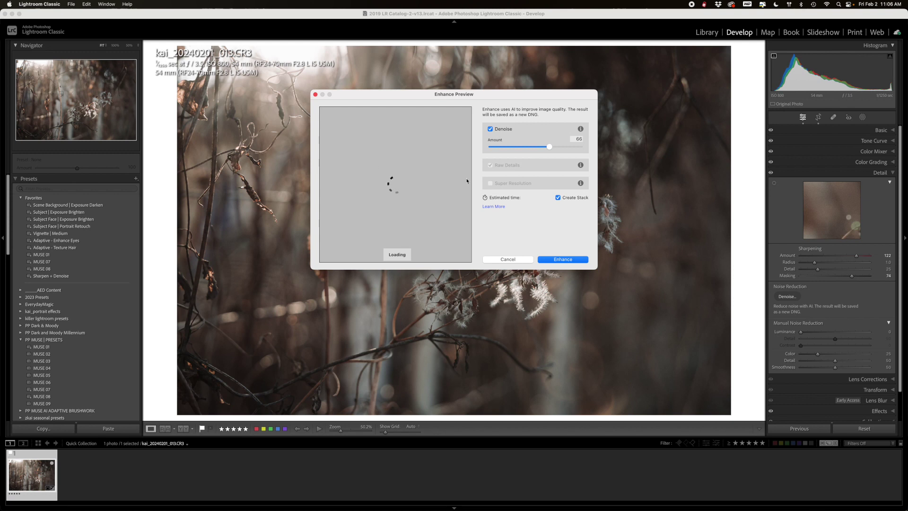
drag(549, 146, 538, 147)
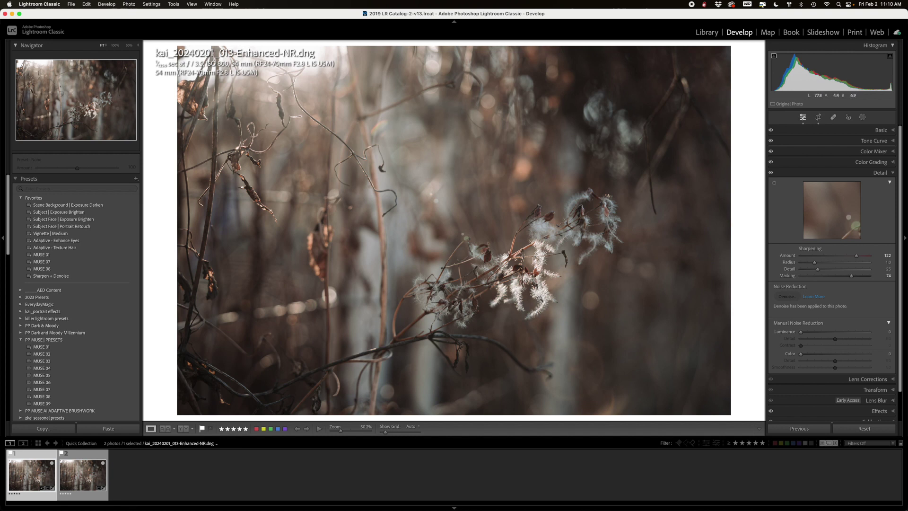
Add a radial gradient mask near the upper-left light, then rotate and stretch it diagonally down over the seed heads
click(862, 118)
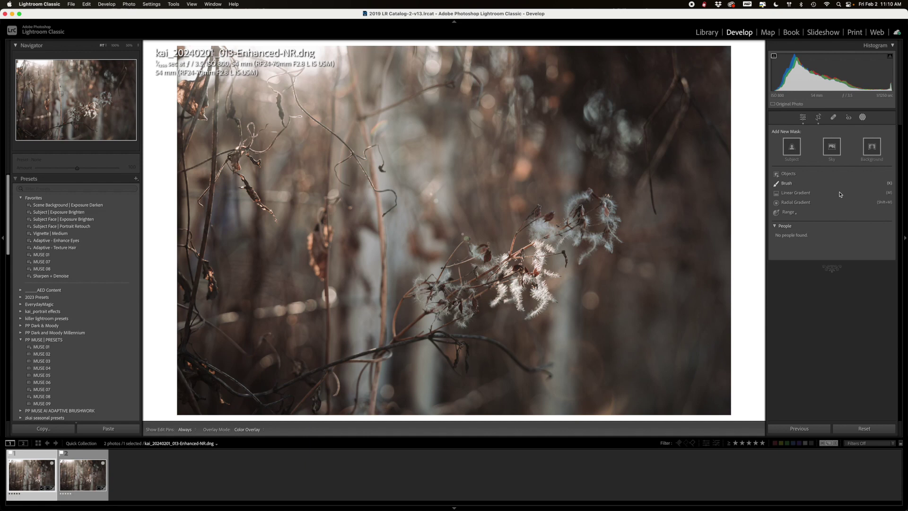
click(792, 203)
drag(328, 75, 442, 216)
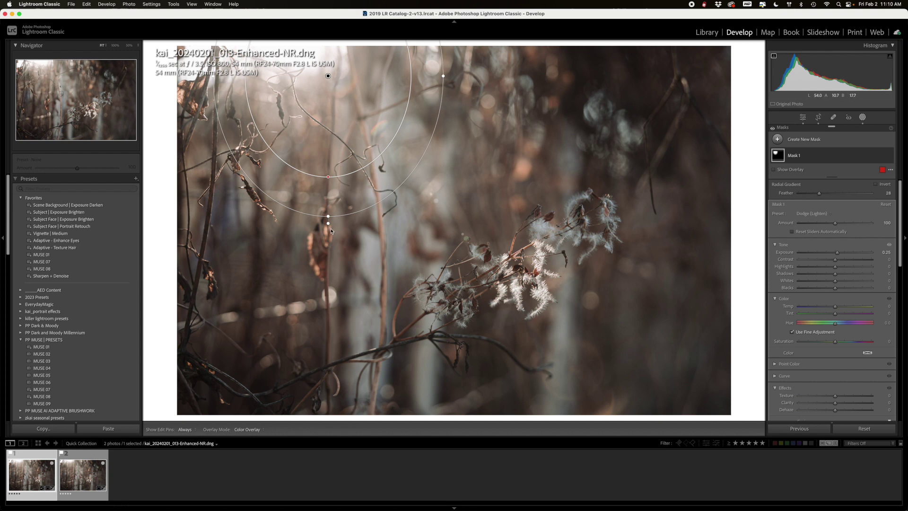
drag(329, 223, 410, 217)
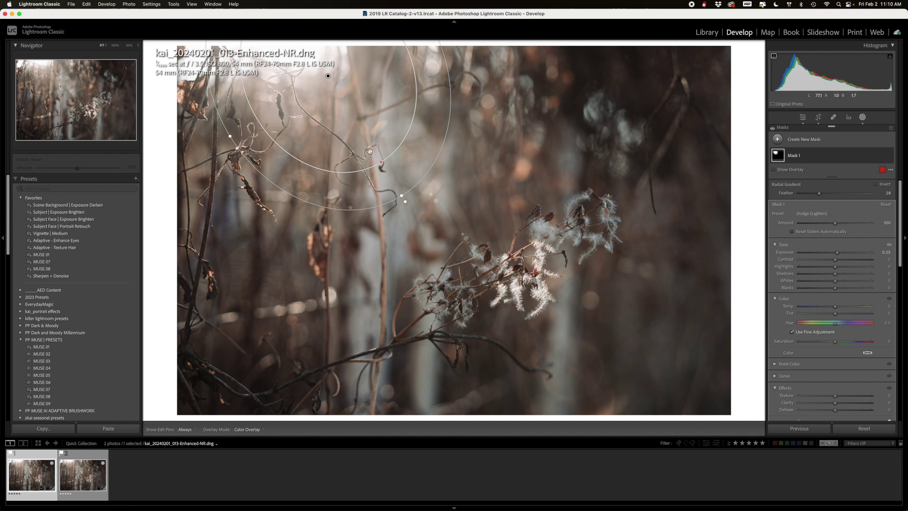
drag(327, 76, 361, 81)
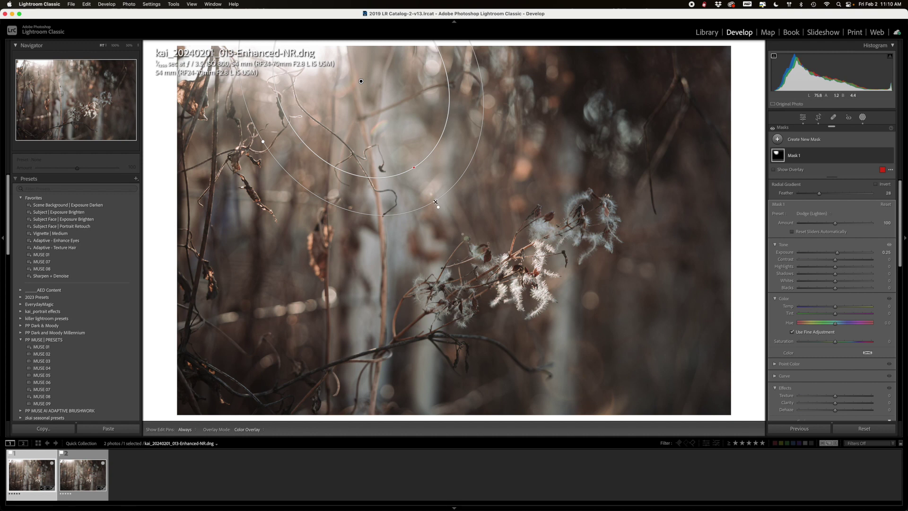
drag(435, 201, 598, 428)
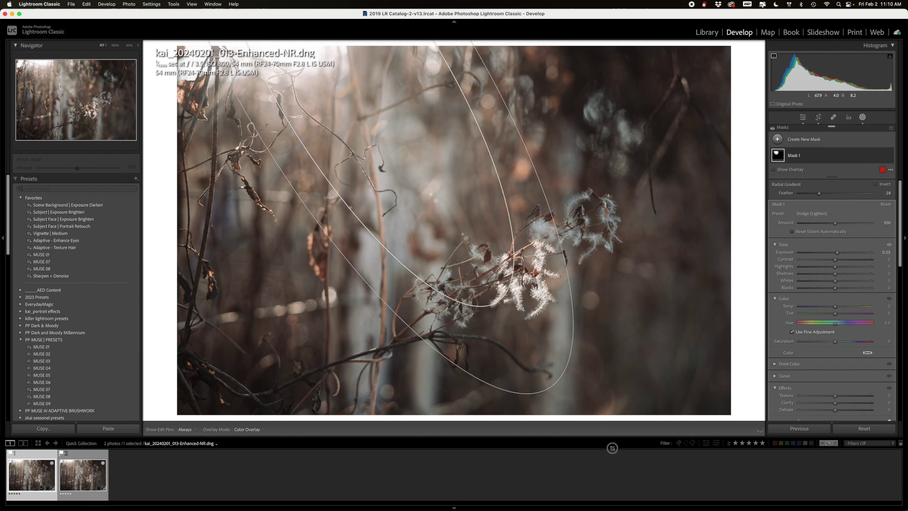
drag(360, 81, 395, 112)
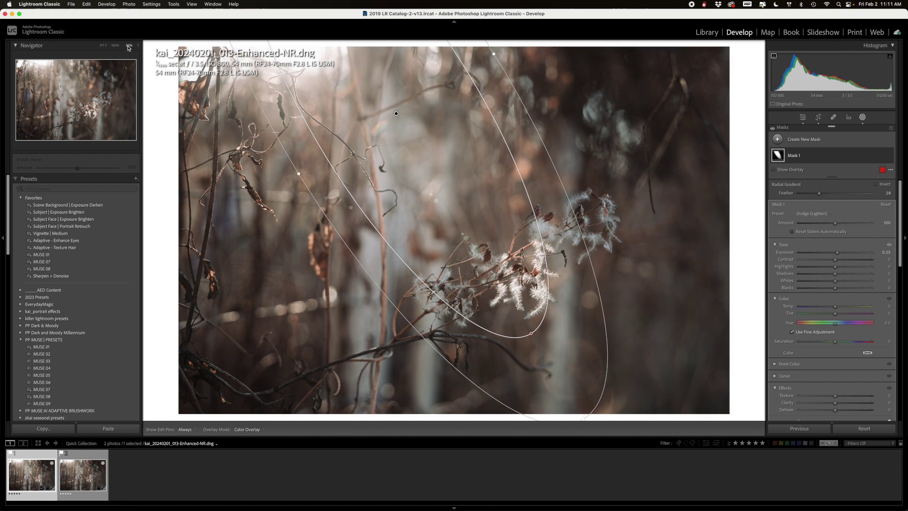
View the whole radial gradient at 25% zoom, shorten it, and re-center it between the light source and the seed heads
click(138, 47)
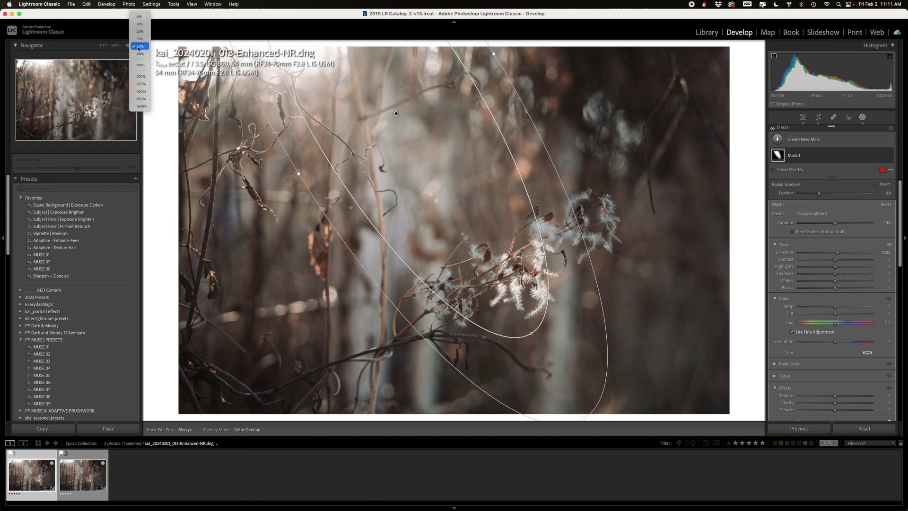
click(139, 31)
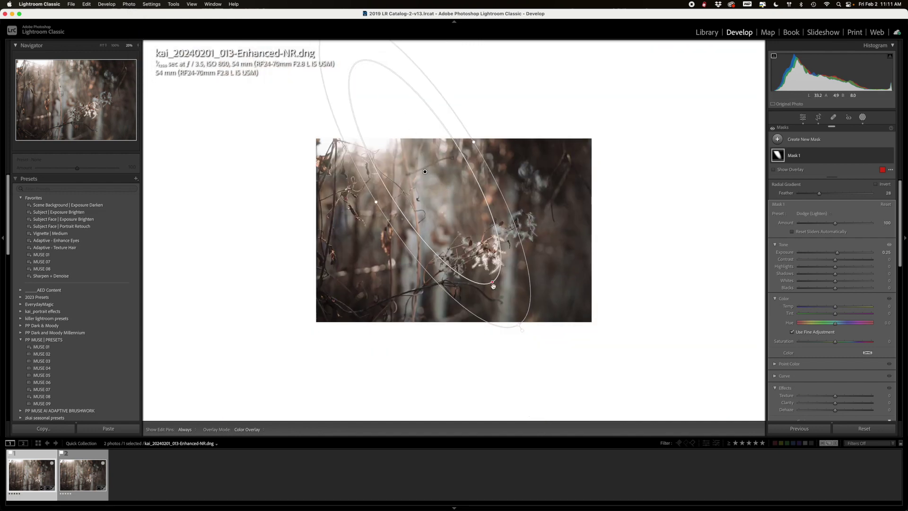
drag(521, 325, 478, 281)
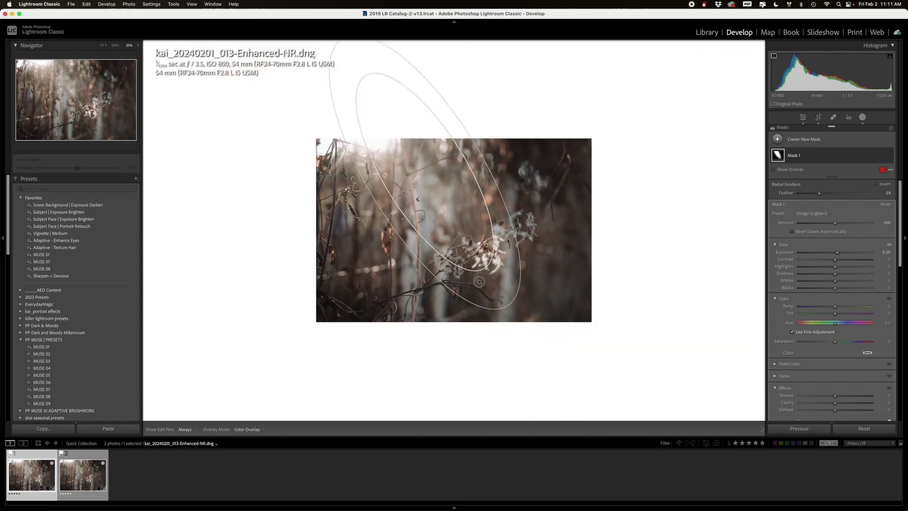
mouse_move(428, 182)
mouse_down()
mouse_move(445, 199)
mouse_move(435, 198)
mouse_up()
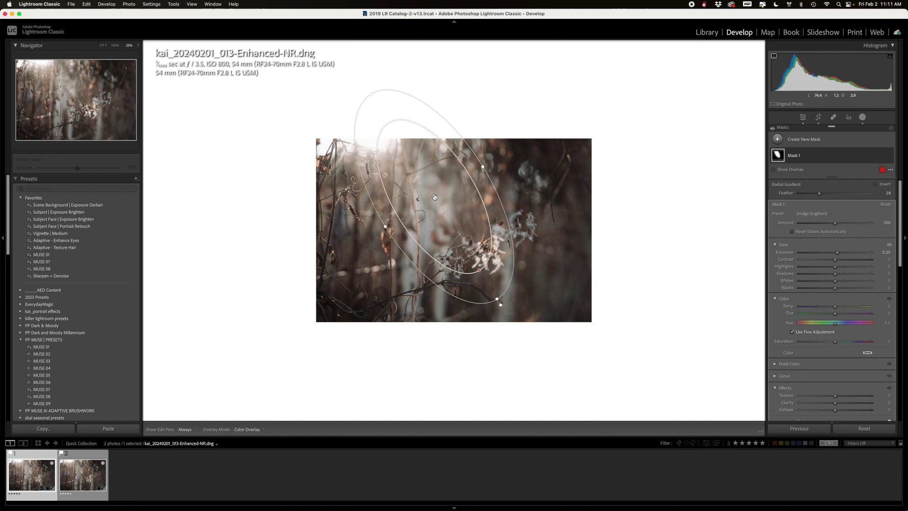
drag(390, 175, 399, 195)
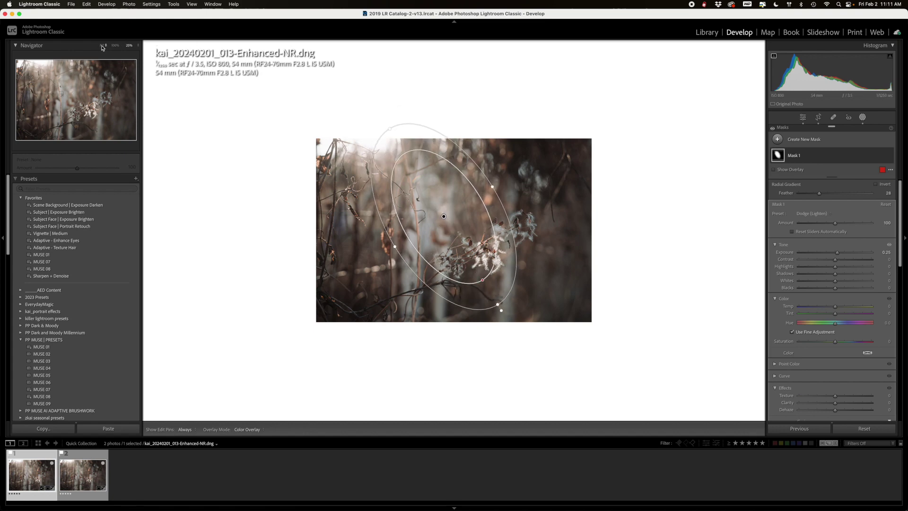
Fit the photo in view, narrow and reposition the radial gradient, reduce its feather to 23, and lengthen it slightly past the seed heads
click(102, 44)
drag(435, 200, 445, 201)
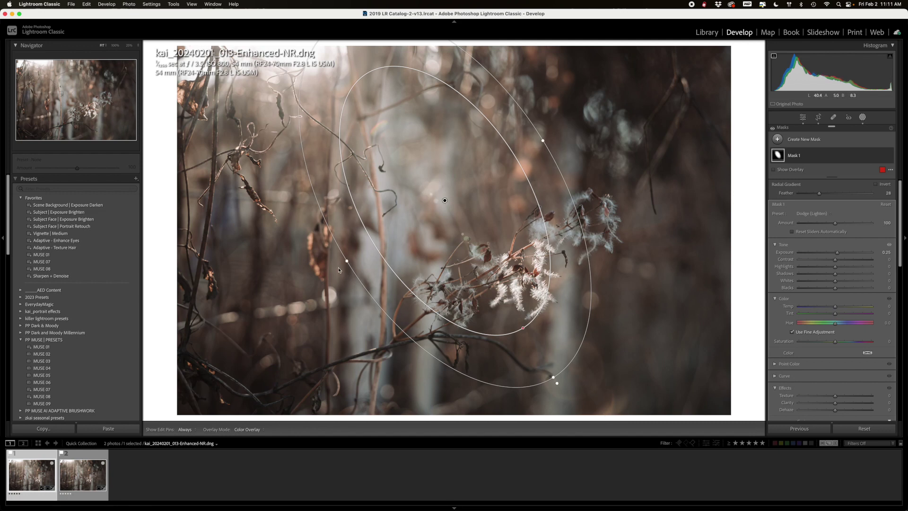
drag(346, 261, 363, 255)
drag(444, 200, 428, 185)
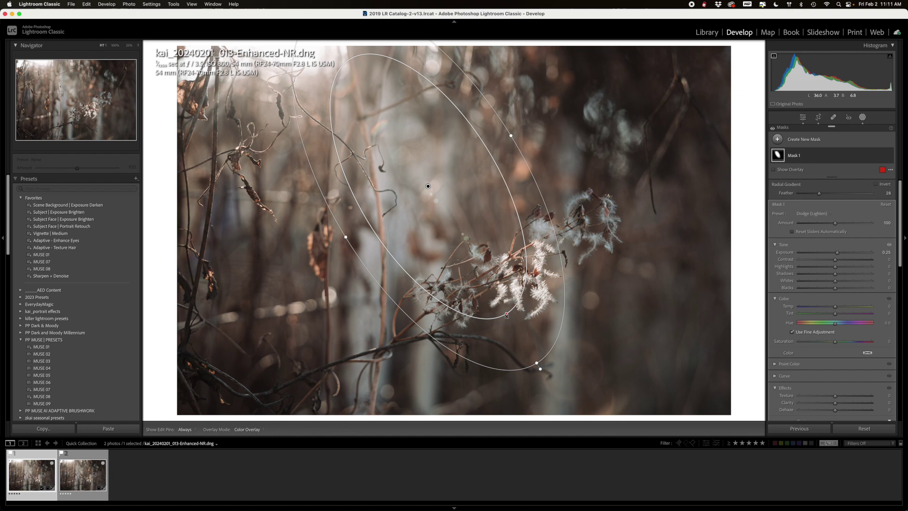
drag(506, 313, 513, 325)
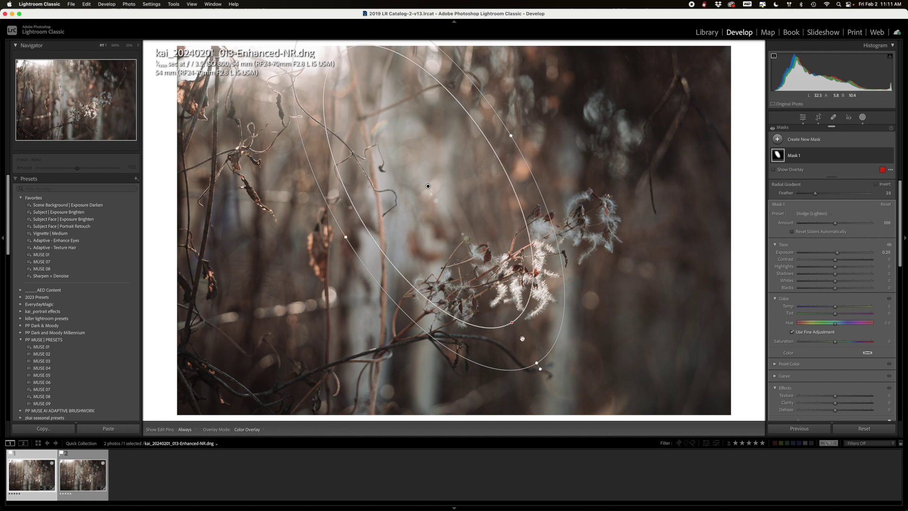
drag(540, 364, 546, 375)
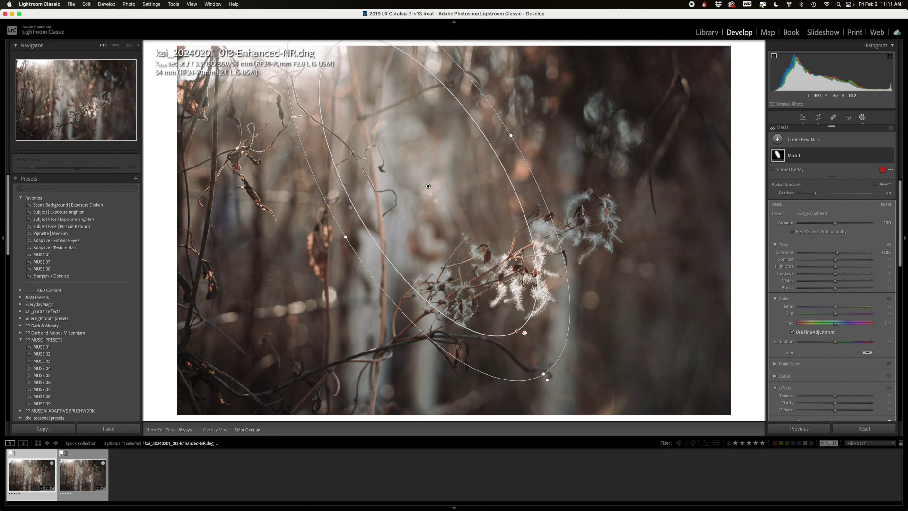
Set the radial gradient's feather to 24, narrow its outline slightly, and shift it down toward the seed heads
drag(517, 331, 532, 348)
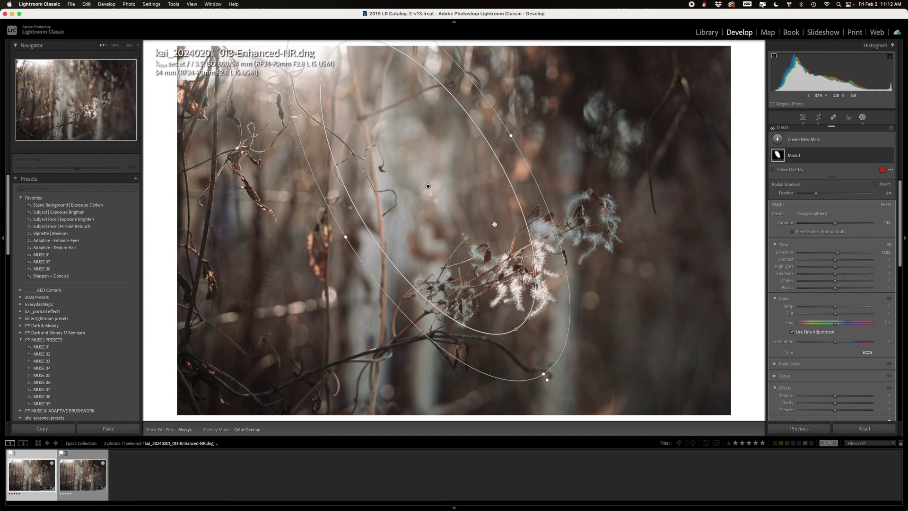
drag(428, 186, 434, 189)
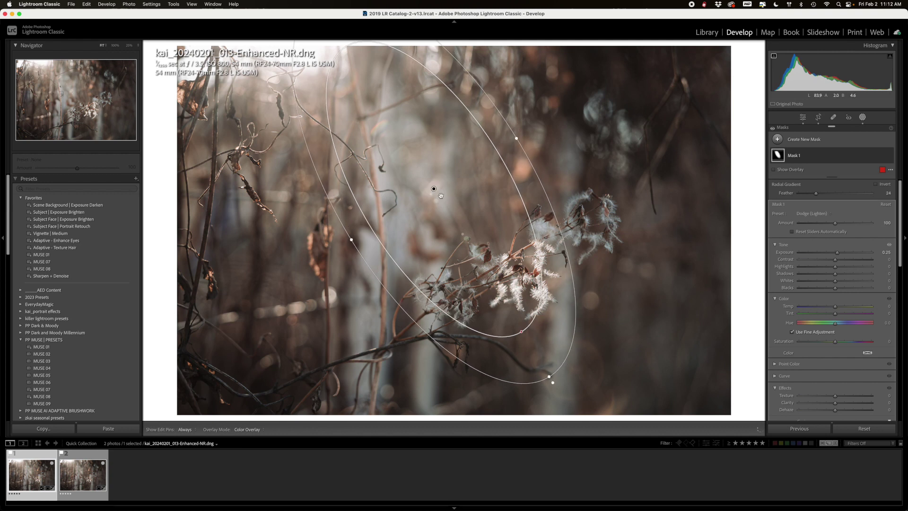
click(811, 214)
click(811, 213)
drag(358, 238, 360, 237)
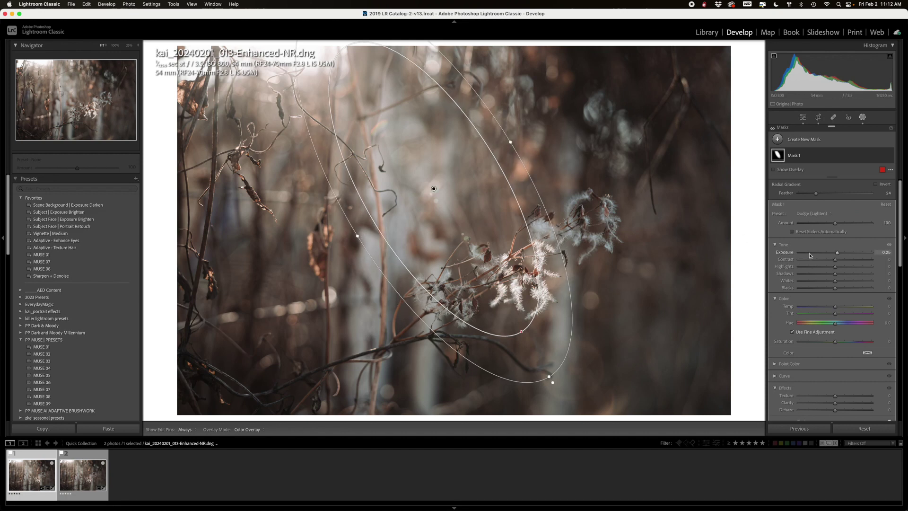
drag(434, 188, 439, 193)
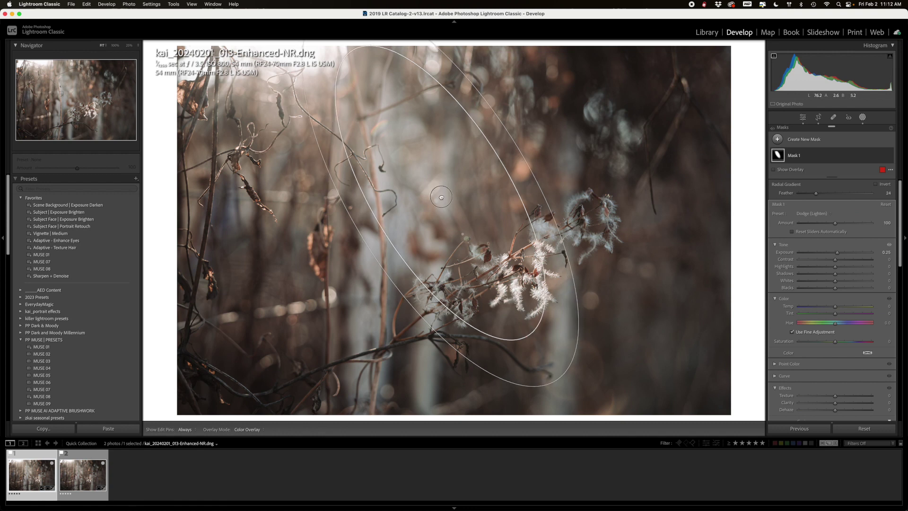
Raise the mask's Texture and Clarity slightly, move the radial gradient farther down, and soften its feather to 25
scroll(846, 368, down, 2)
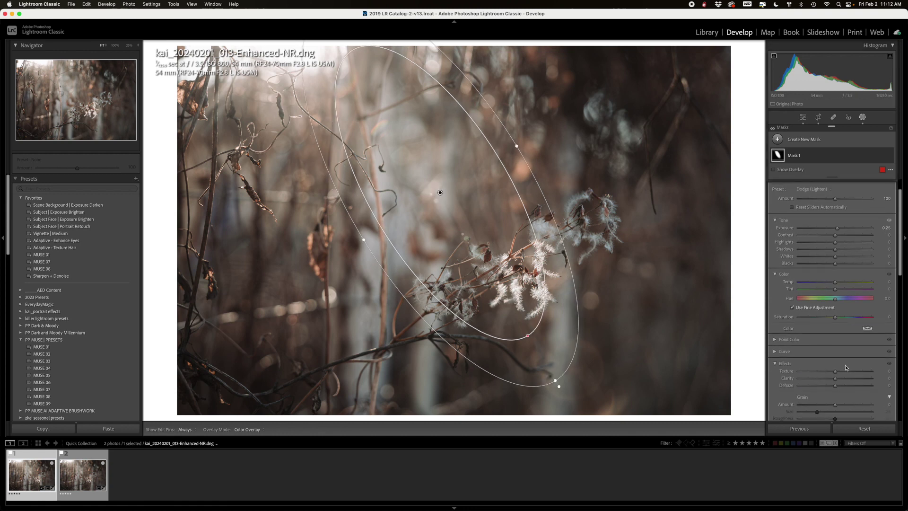
drag(836, 373, 839, 381)
drag(440, 193, 447, 204)
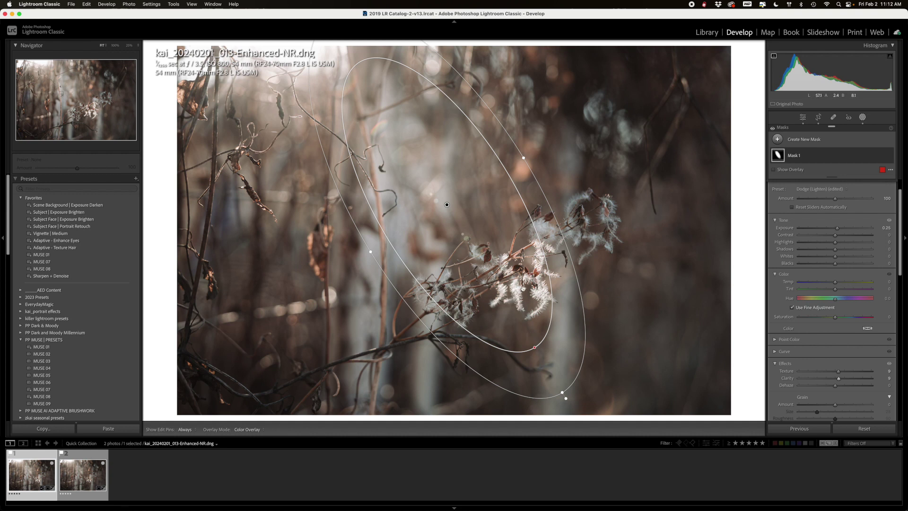
drag(535, 347, 533, 345)
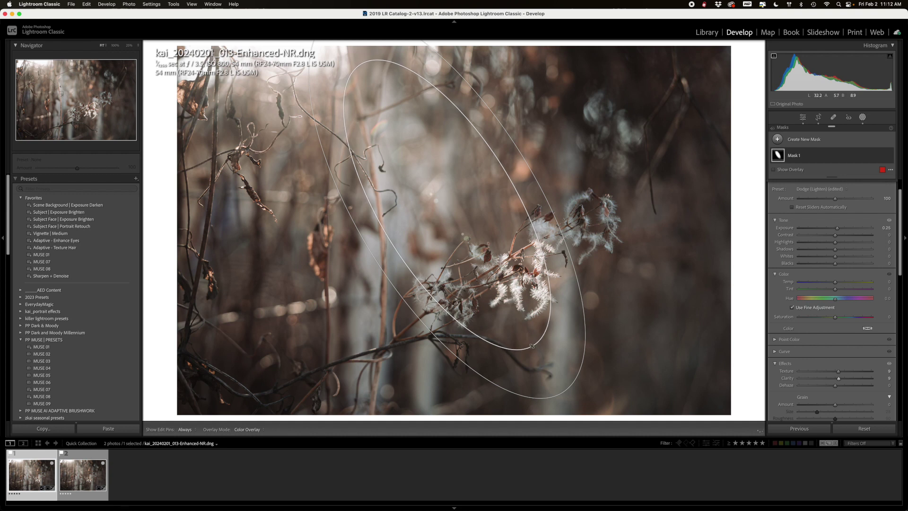
Set the mask's Contrast and Sharpness to 10 and raise its Saturation slightly
drag(835, 235, 840, 237)
scroll(825, 356, down, 3)
scroll(823, 354, down, 3)
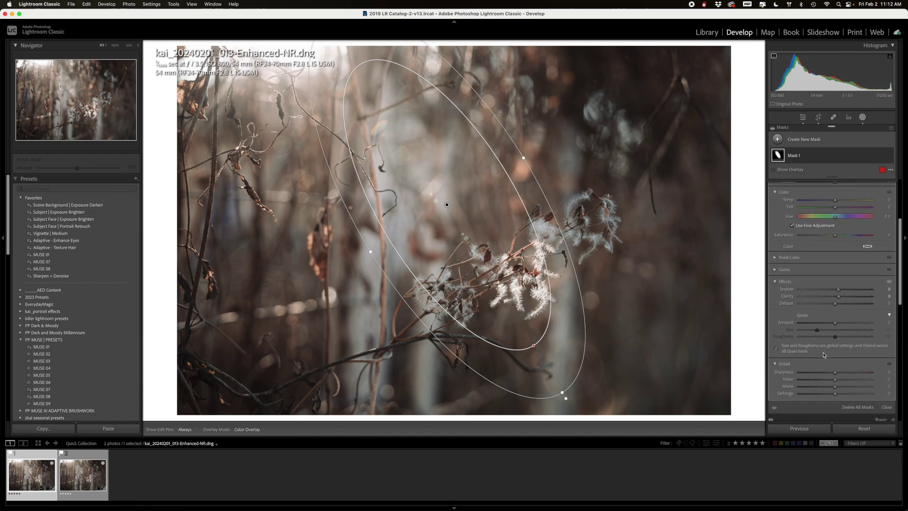
click(839, 373)
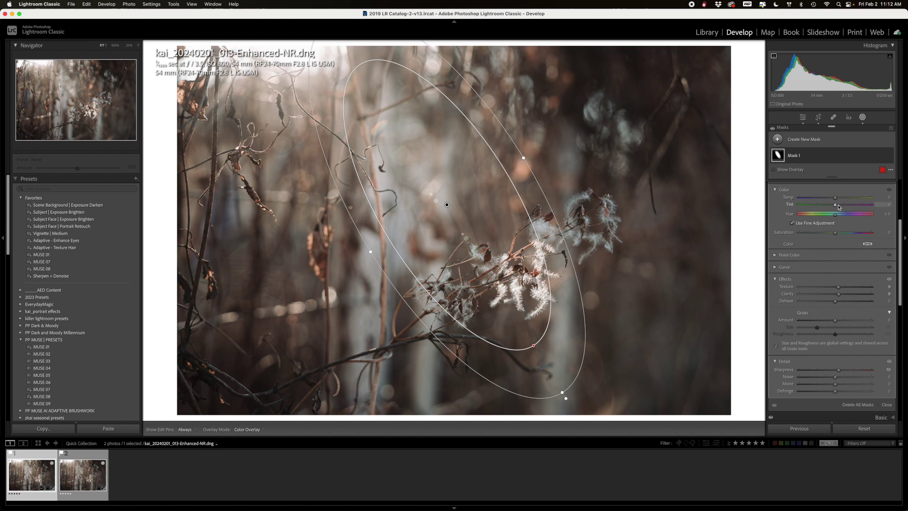
click(835, 235)
Shift the radial gradient slightly left and raise the mask's Exposure to 0.40
drag(447, 204, 441, 204)
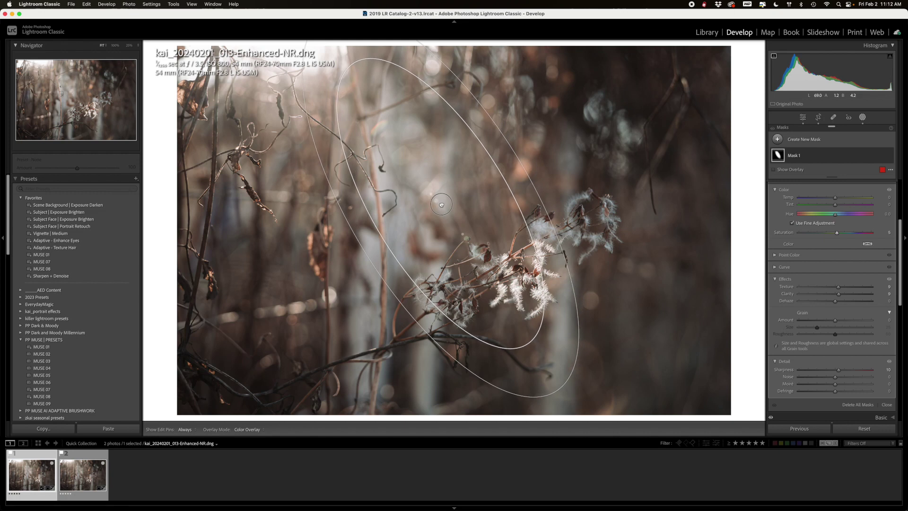
scroll(850, 284, up, 5)
scroll(851, 284, down, 1)
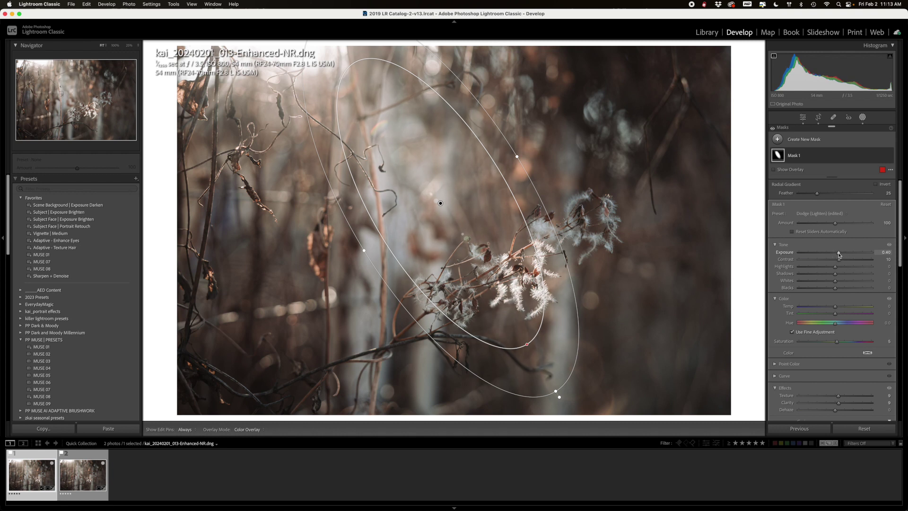
Deselect the light-ray mask and compare the photo with its before state
click(583, 209)
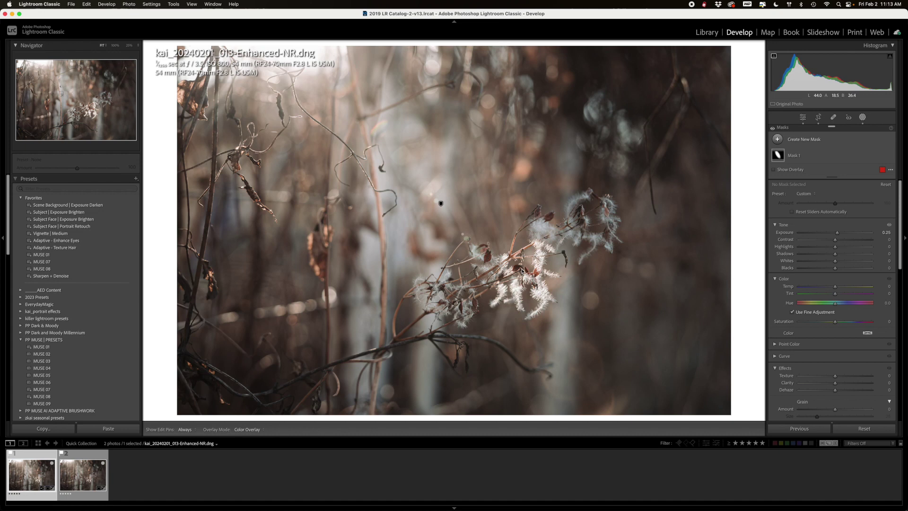
key(backslash)
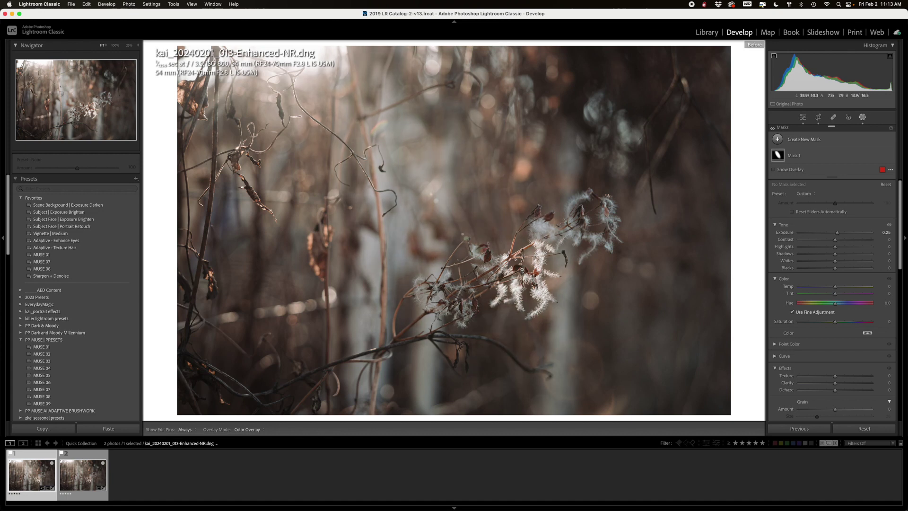
key(backslash)
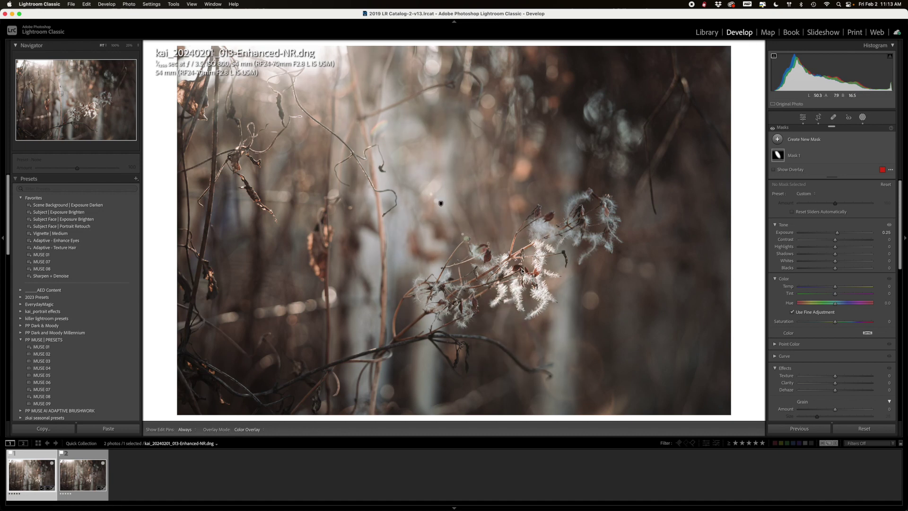
Lower Mask 1's Exposure to 0.21, soften its feather further, and shift the gradient down and right over the seed heads
click(794, 155)
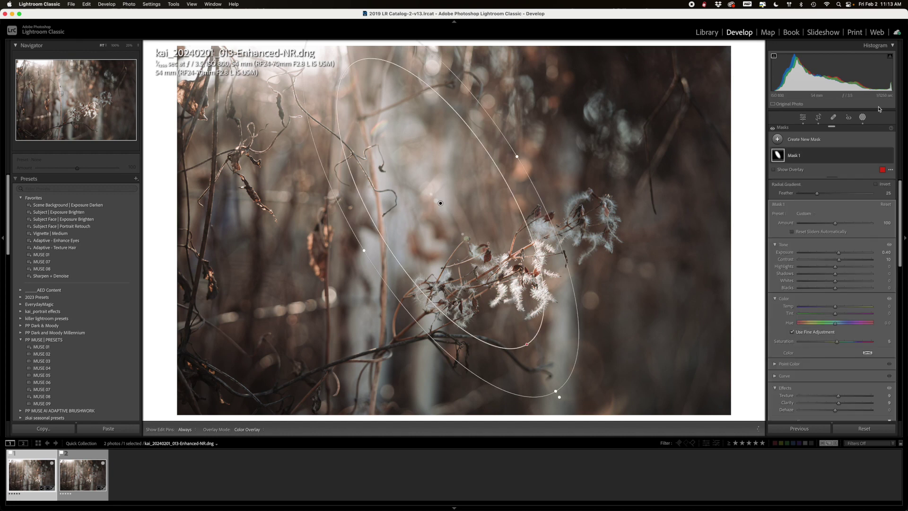
drag(837, 253, 835, 254)
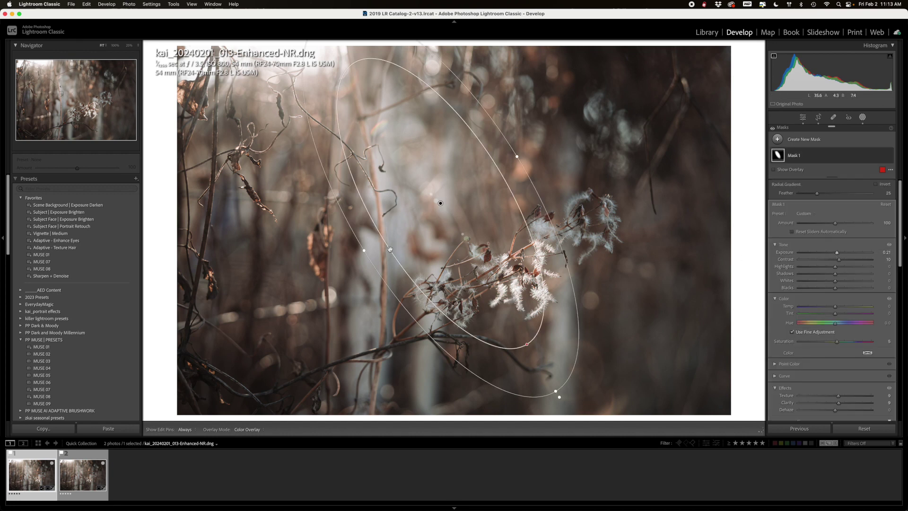
drag(527, 344, 514, 324)
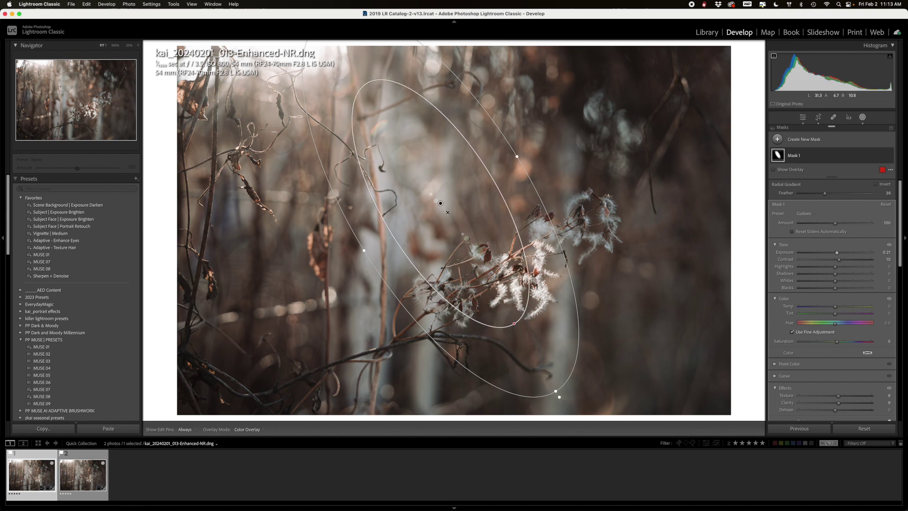
drag(440, 204, 460, 217)
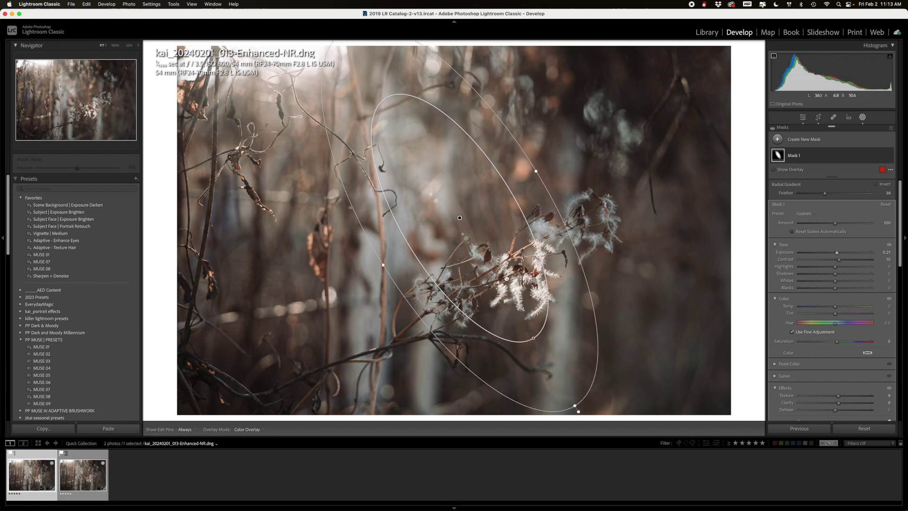
mouse_move(467, 233)
mouse_down()
mouse_move(473, 240)
mouse_move(466, 232)
mouse_up()
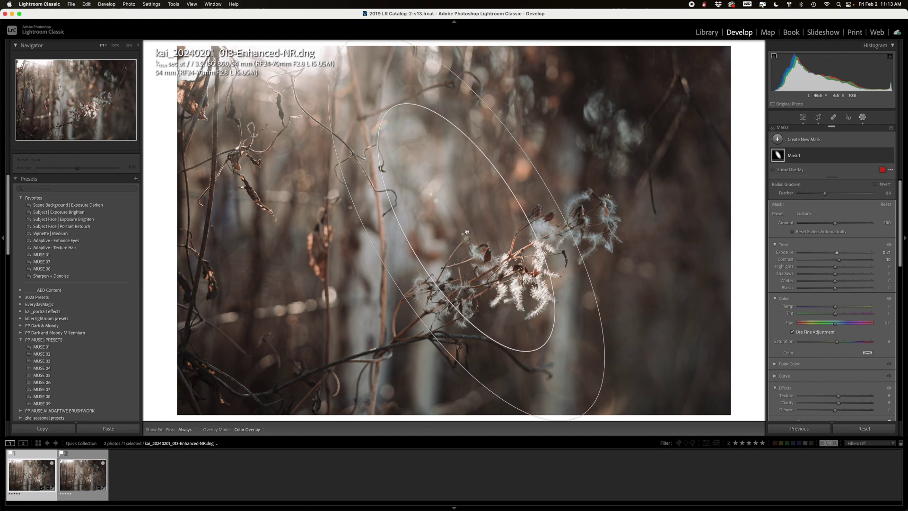
click(466, 229)
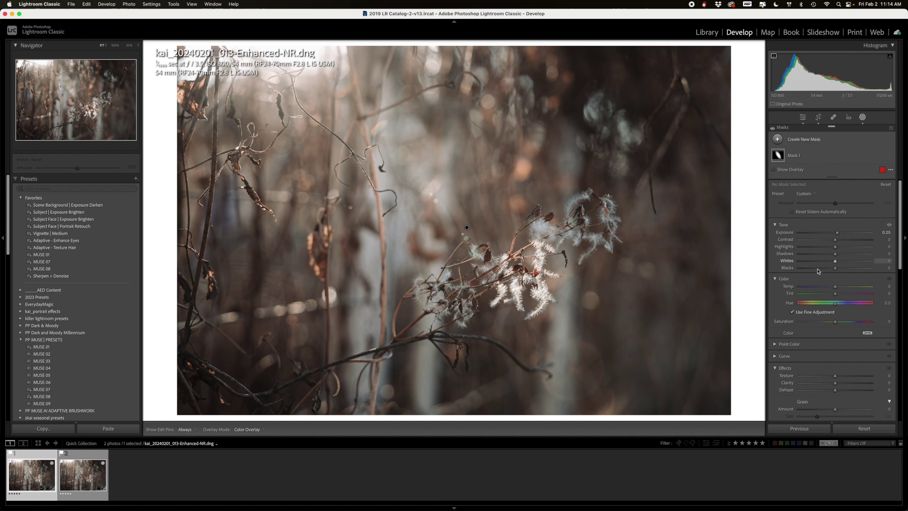
Tighten the crop at the original aspect ratio, reposition the photo slightly to the right within the frame, and apply it
click(803, 118)
click(817, 118)
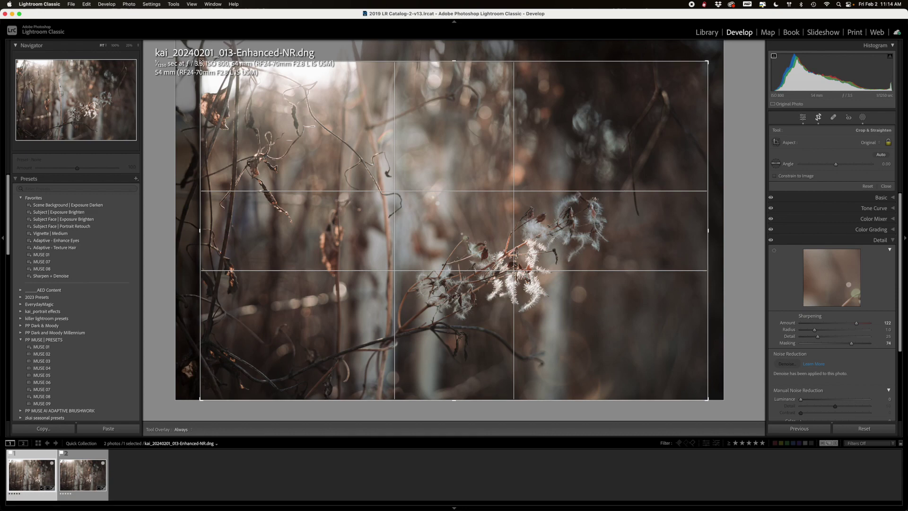
drag(200, 61, 213, 71)
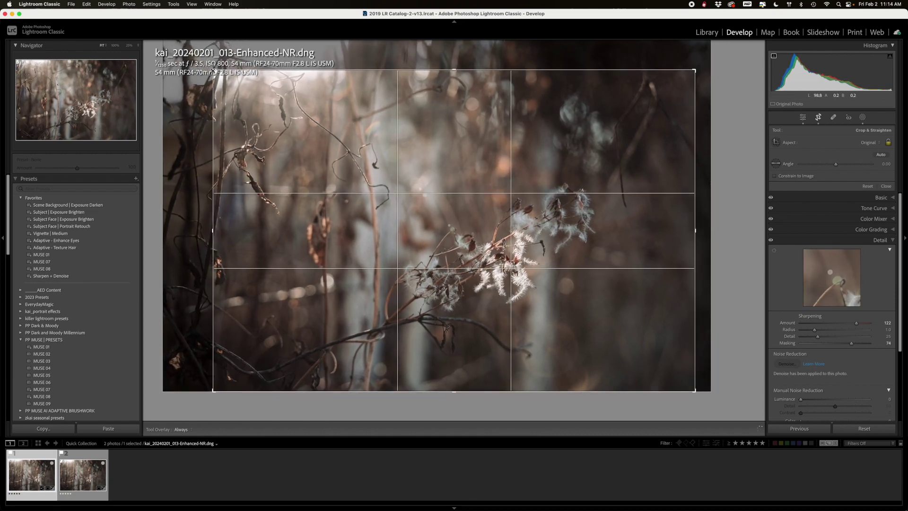
key(Return)
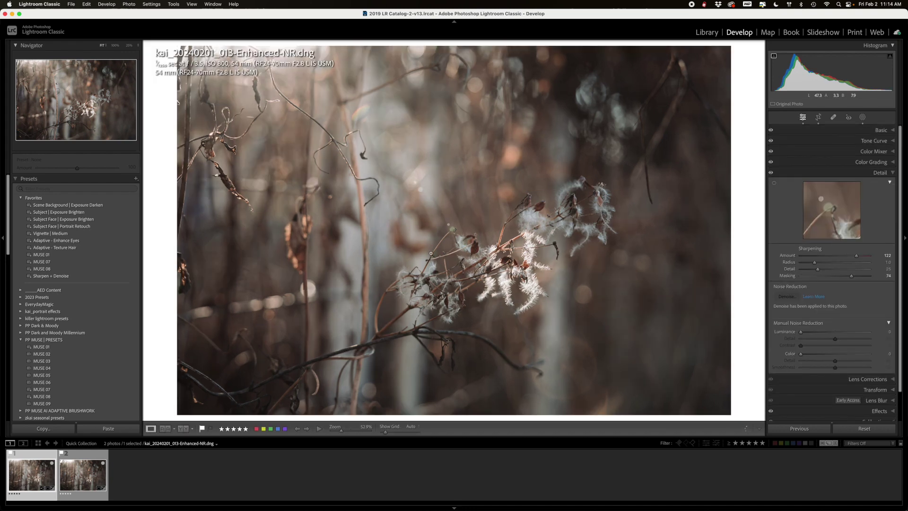
click(818, 117)
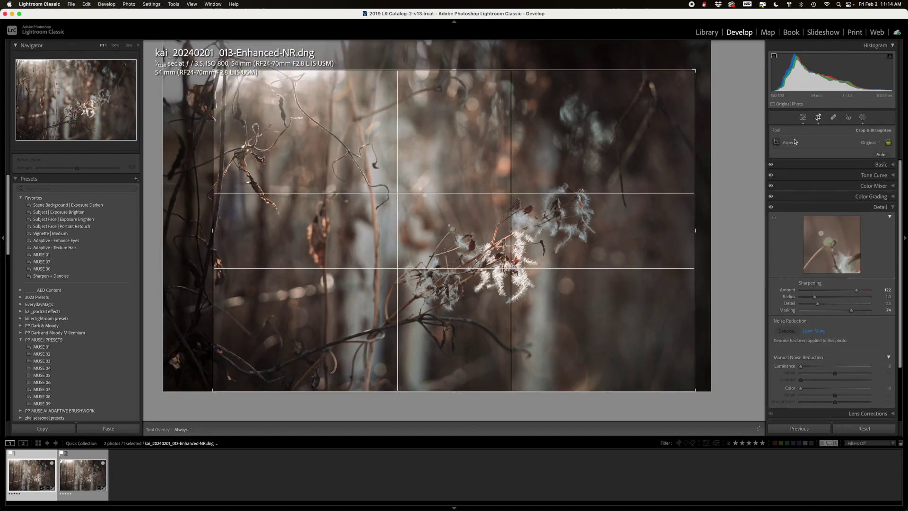
drag(555, 235, 562, 237)
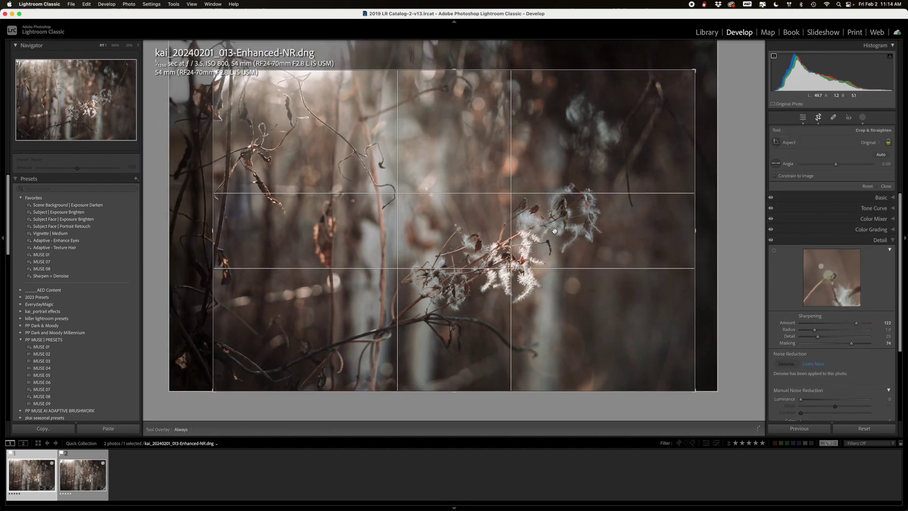
key(Return)
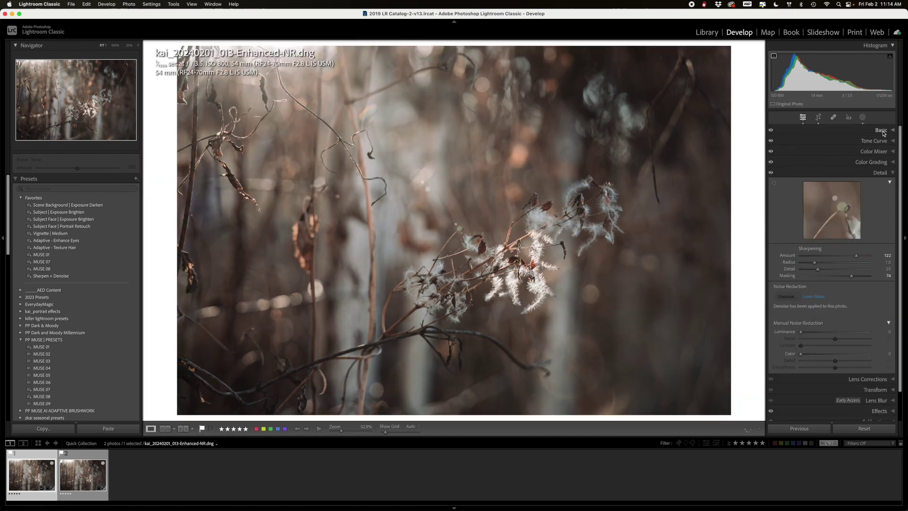
Lower the whole photo's Exposure to -0.25 in the basic tone adjustments
click(879, 131)
click(835, 204)
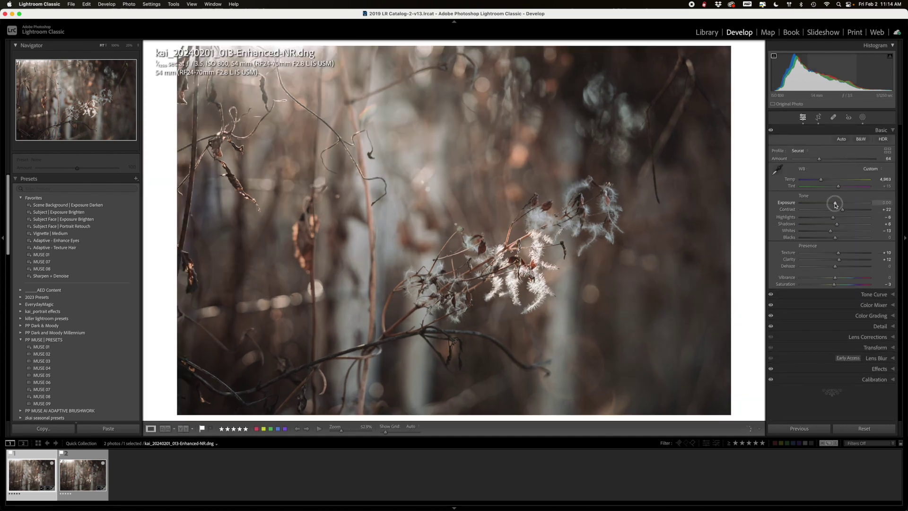
drag(835, 204, 835, 205)
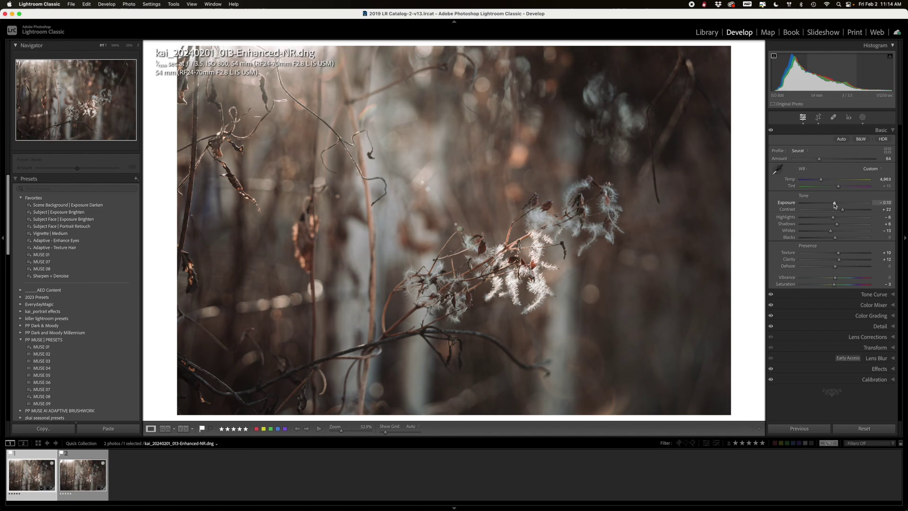
click(835, 205)
drag(834, 204, 832, 204)
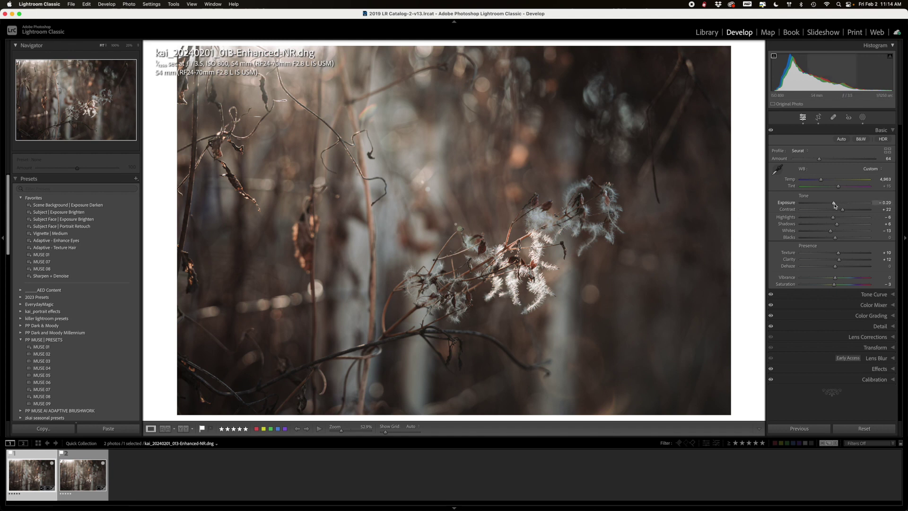
drag(835, 204, 833, 204)
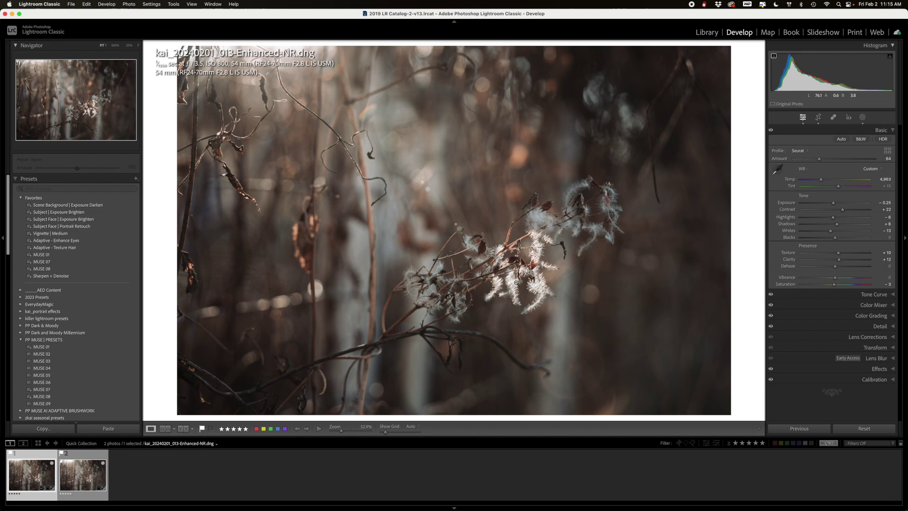
Compare the enhanced photo with its before state and with the edited and unedited versions of the original CR3 file
key(backslash)
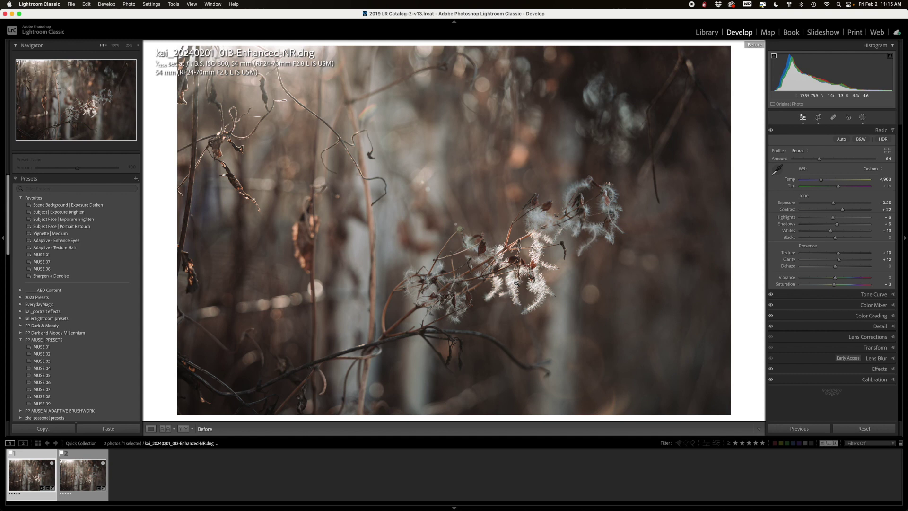
key(backslash)
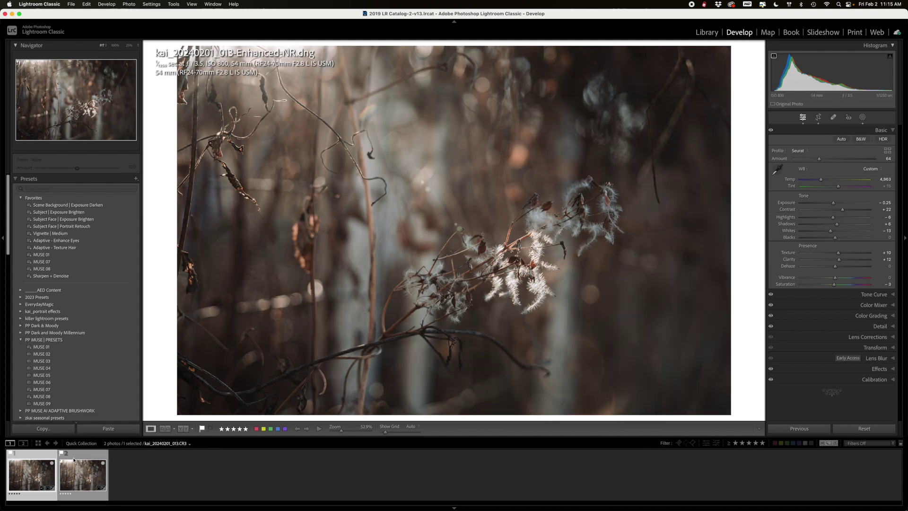
click(81, 479)
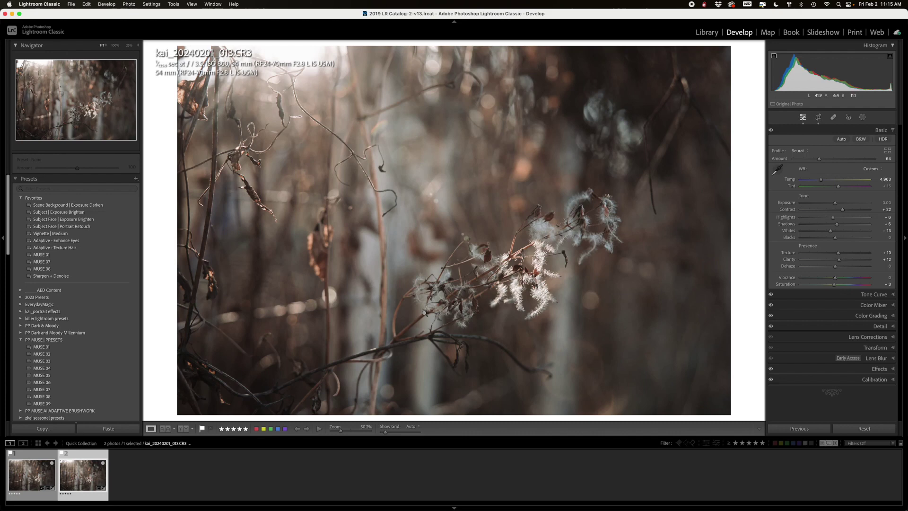
key(backslash)
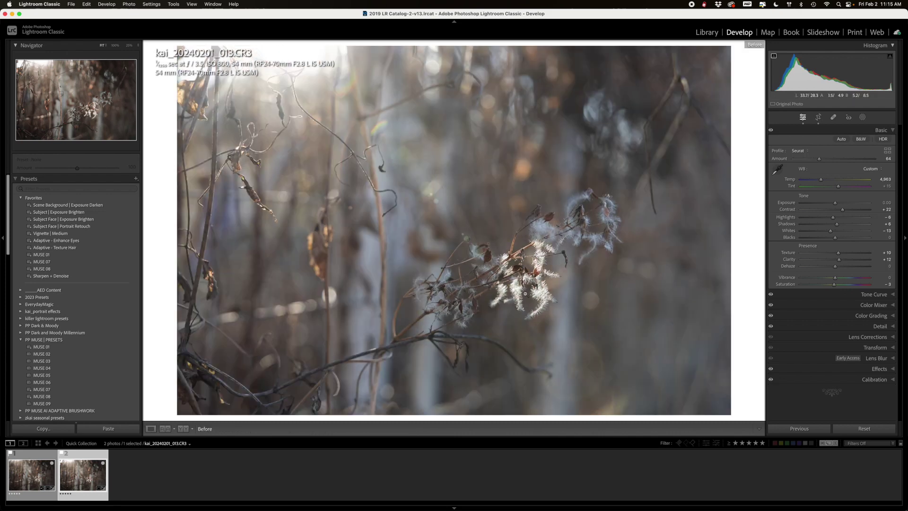
click(37, 477)
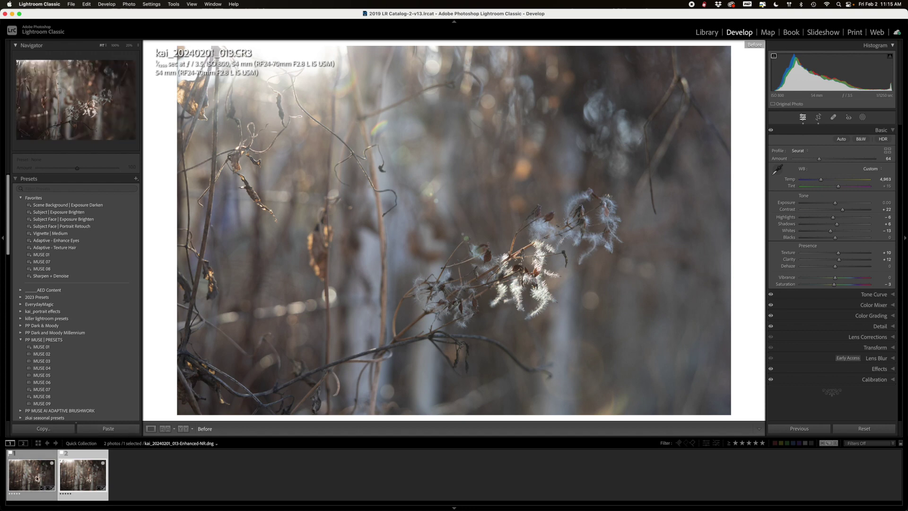
key(backslash)
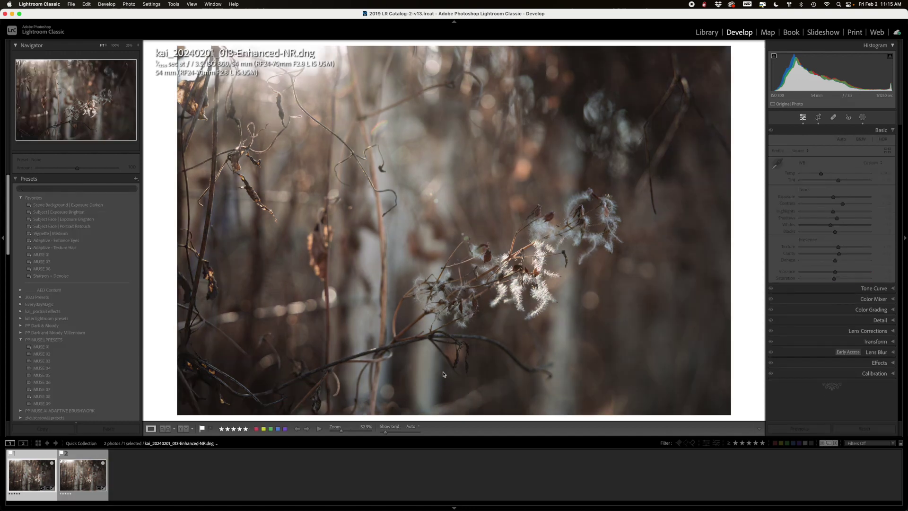